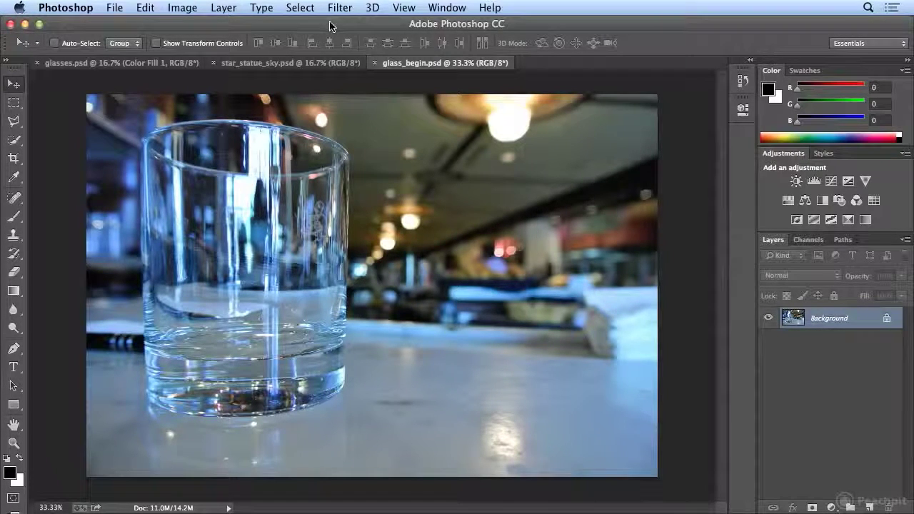
- Load the saved glass channel of glass_begin.psd as a new selection
left_click(303, 7)
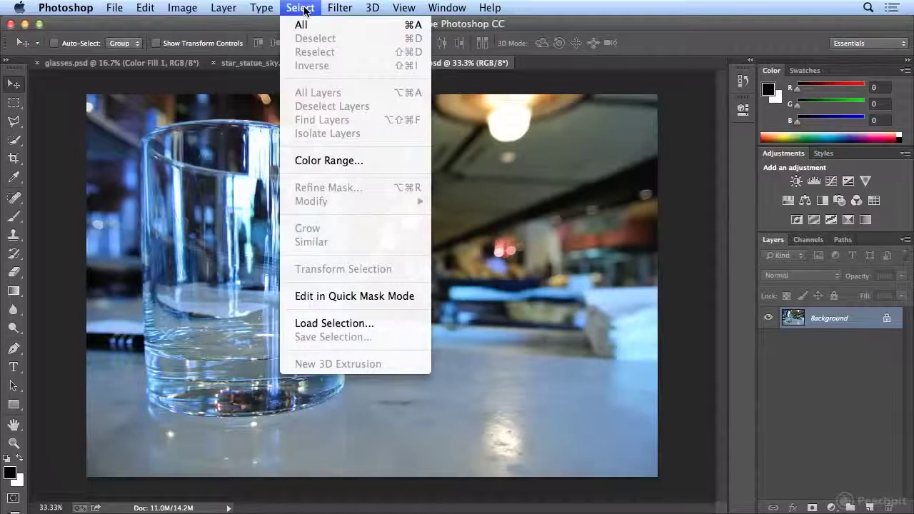
left_click(355, 325)
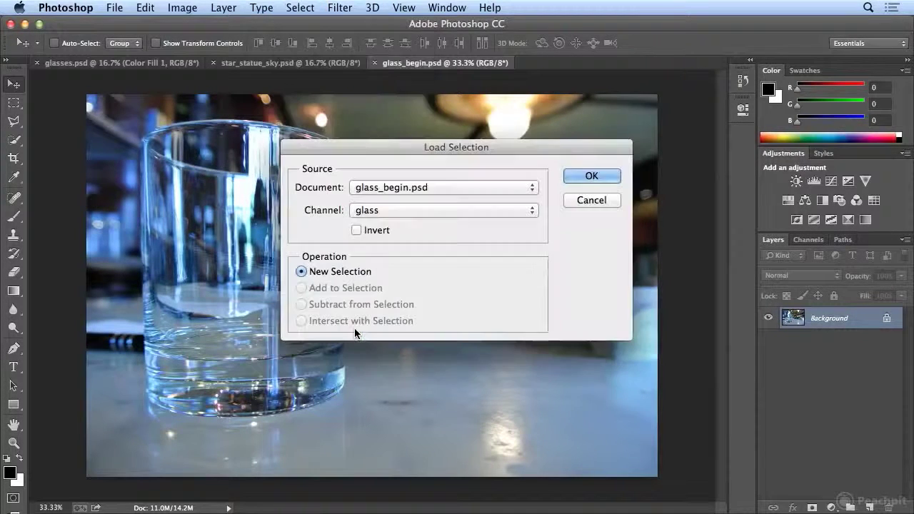
left_click(400, 214)
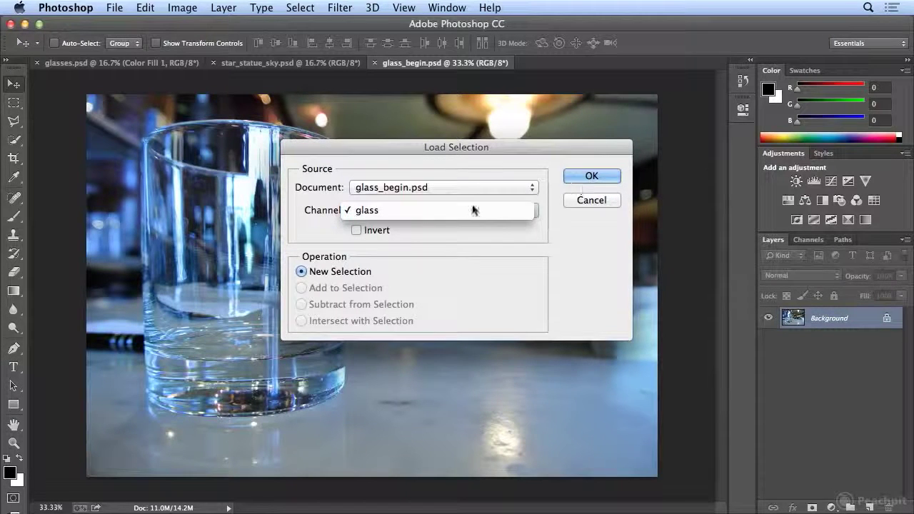
left_click(354, 212)
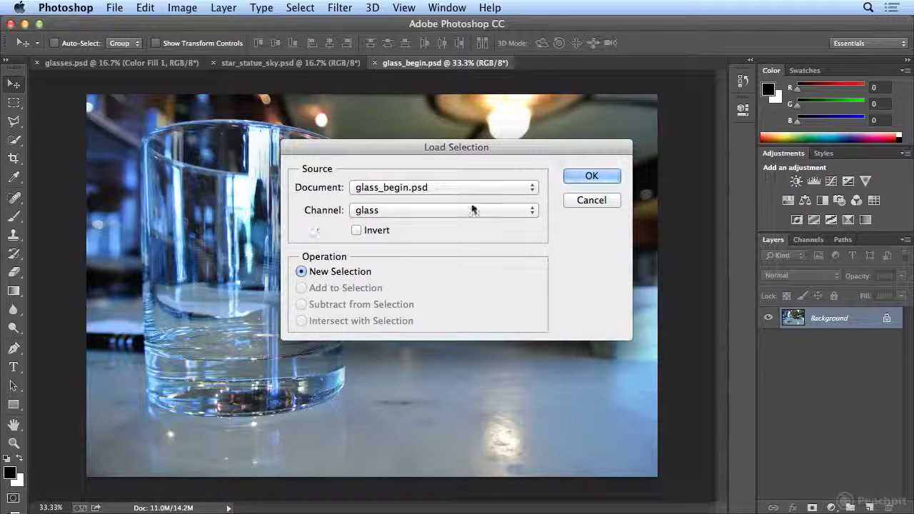
left_click(585, 179)
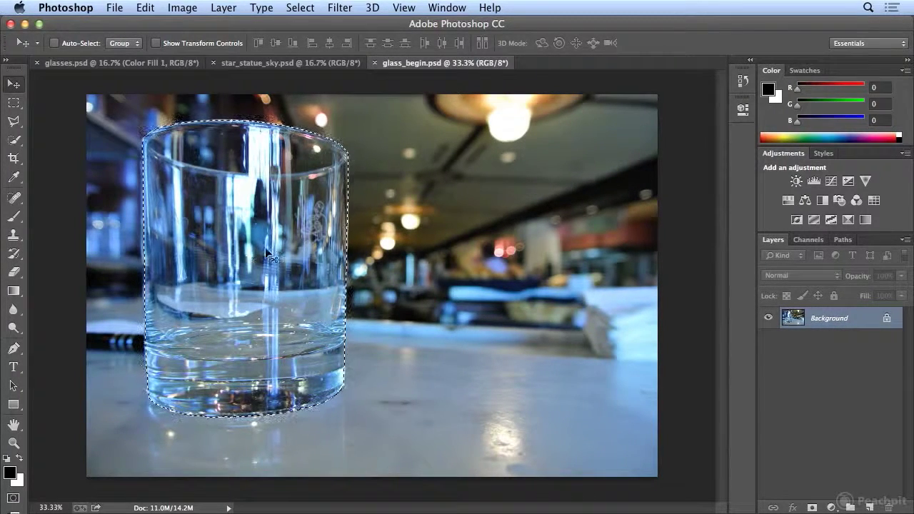
- Copy the selected glass to a new layer named glass 01 and hide the Background layer
left_click(230, 11)
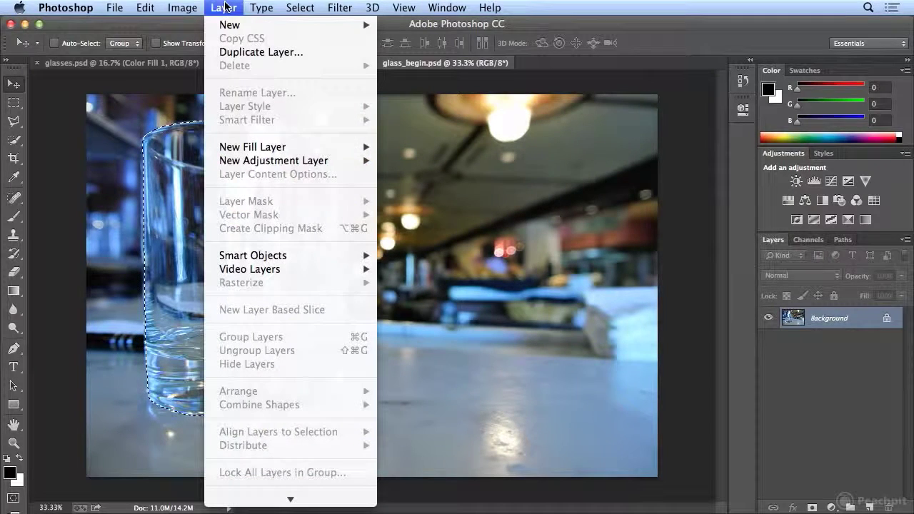
mouse_move(228, 25)
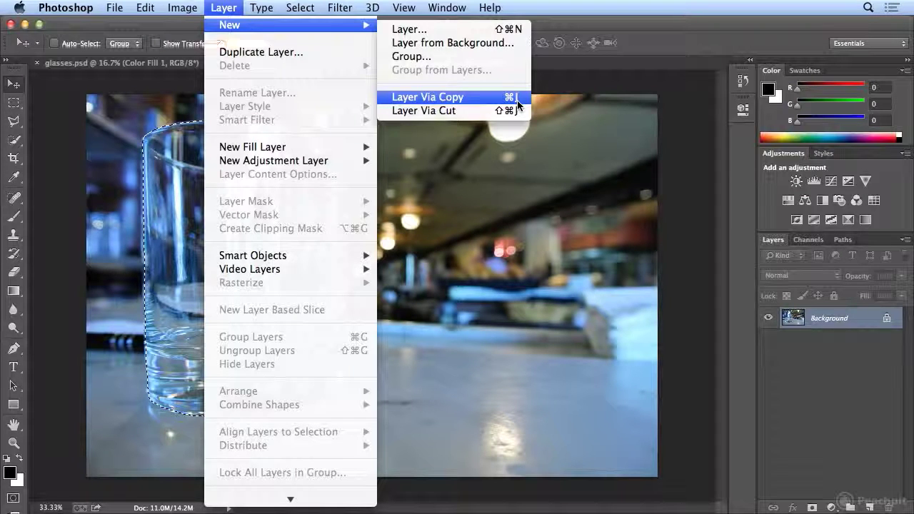
left_click(518, 105)
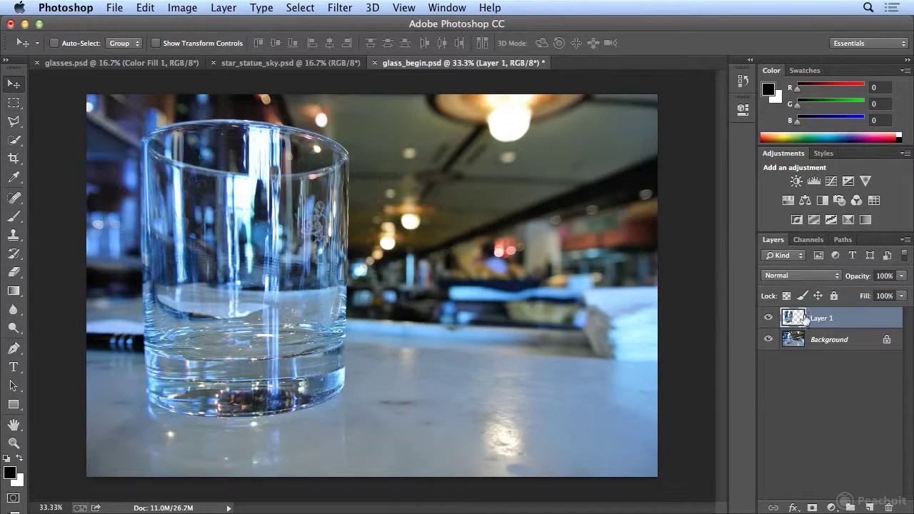
left_click(770, 341)
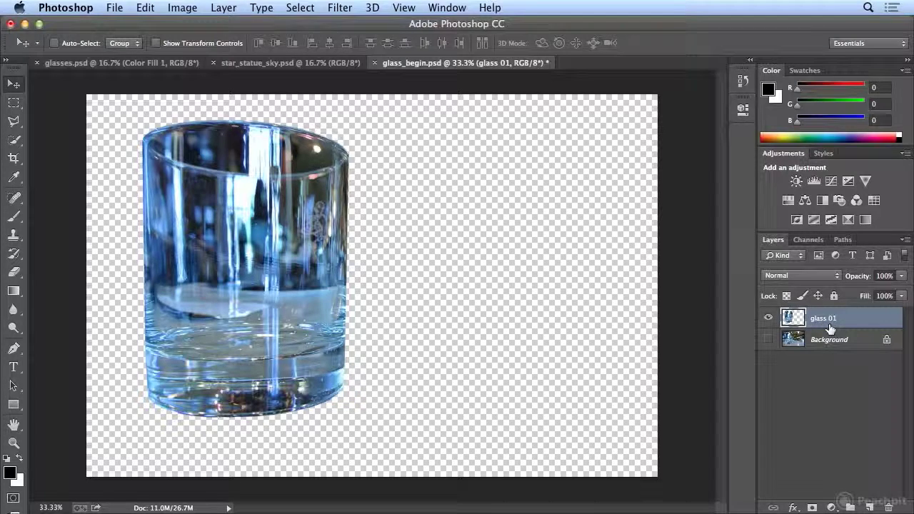
- Extend the canvas to the right with the Crop tool to about 1.7 times its width
left_click(405, 7)
left_click(427, 129)
left_click(404, 7)
left_click(459, 133)
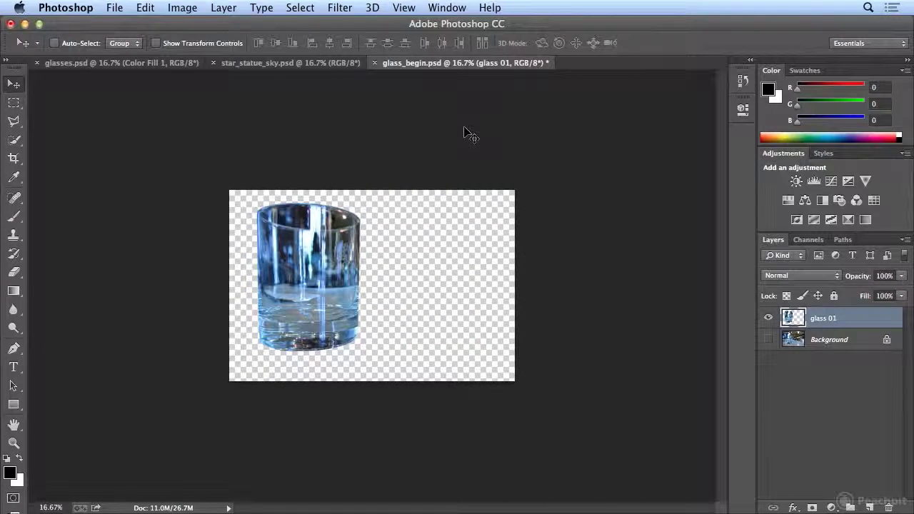
left_click(13, 160)
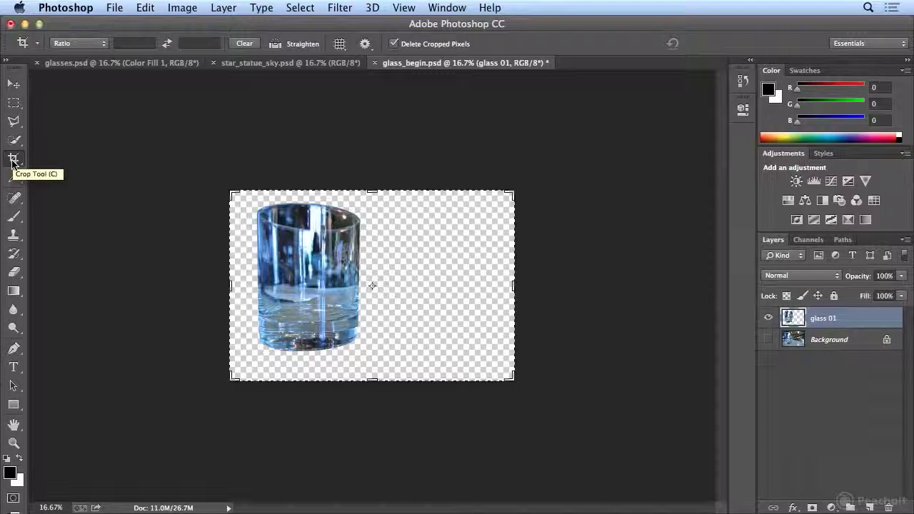
left_click(182, 8)
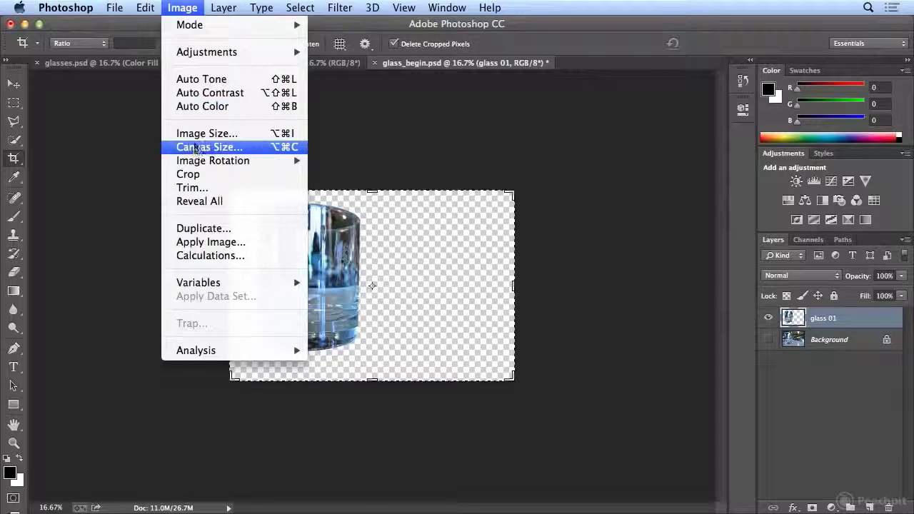
left_click(195, 147)
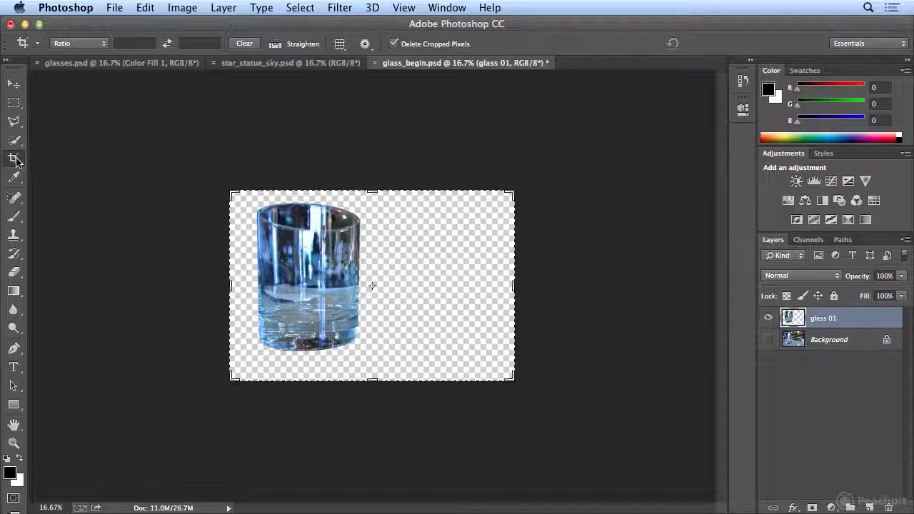
left_click_drag(513, 287, 611, 286)
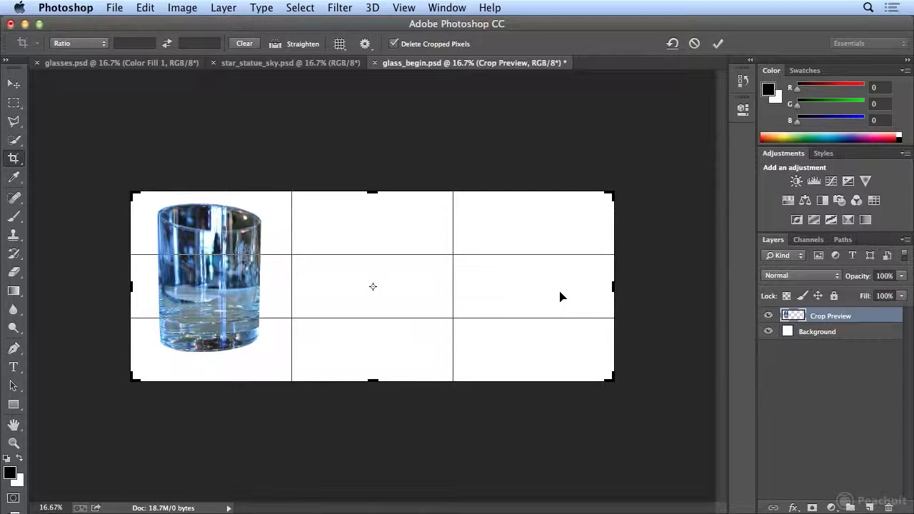
key("Return")
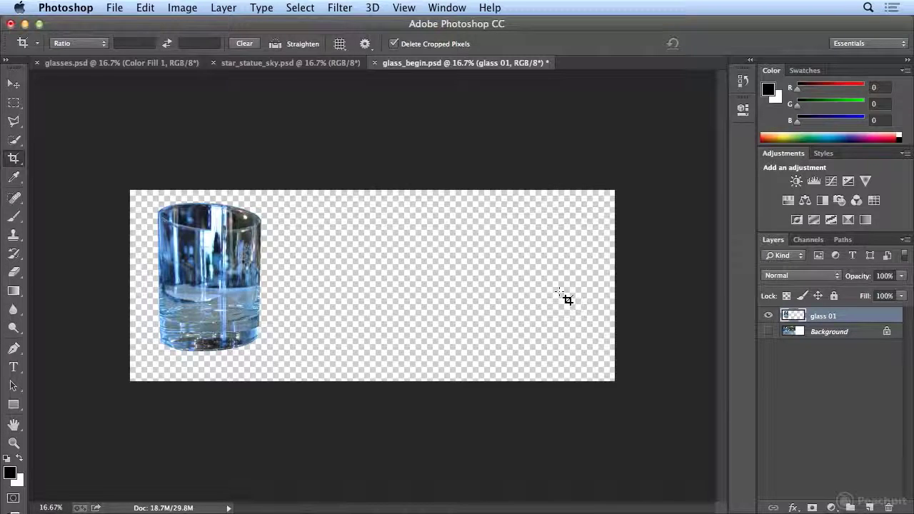
- Duplicate the glass 01 layer as glass 02 and move the copy to the right, beside the first glass
left_click(10, 85)
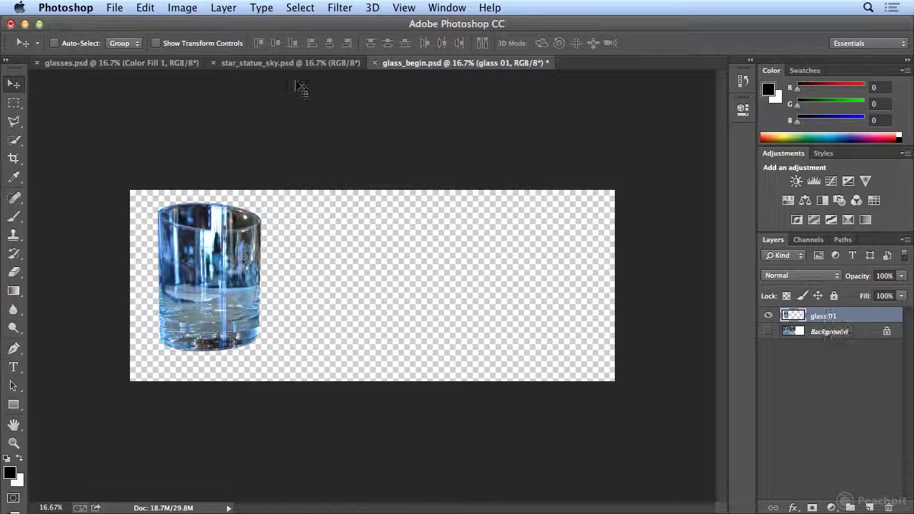
left_click(145, 7)
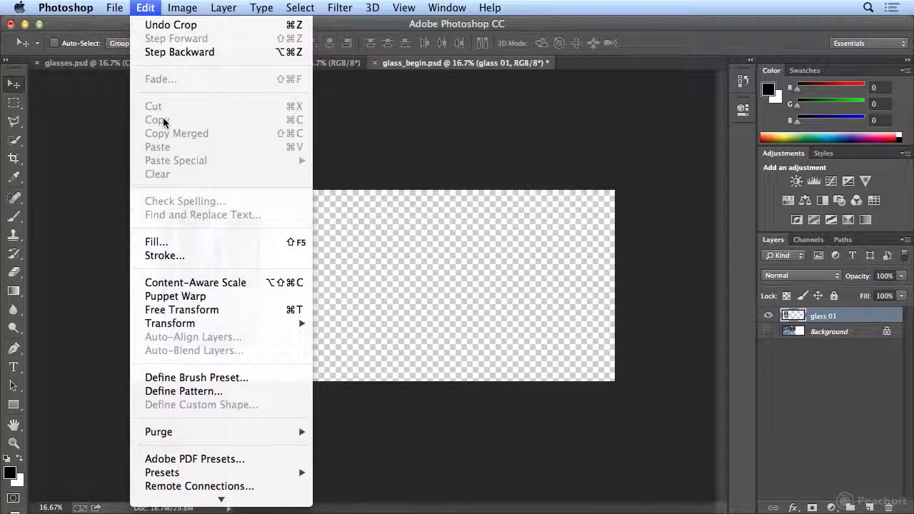
mouse_move(215, 7)
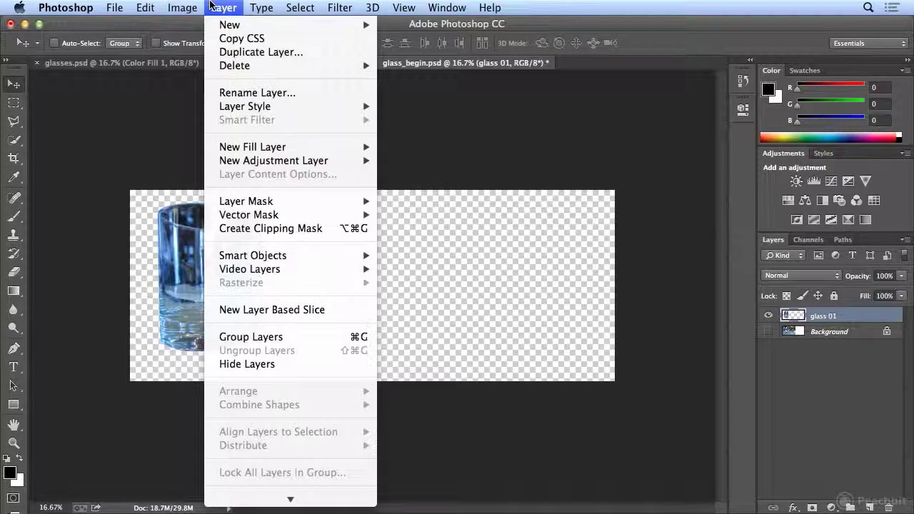
left_click(218, 53)
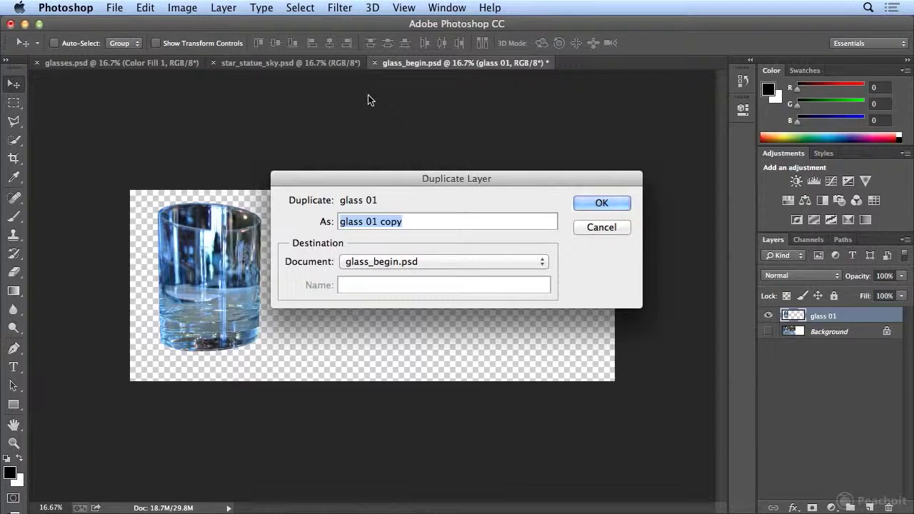
left_click_drag(365, 222, 445, 223)
type("02")
key("Return")
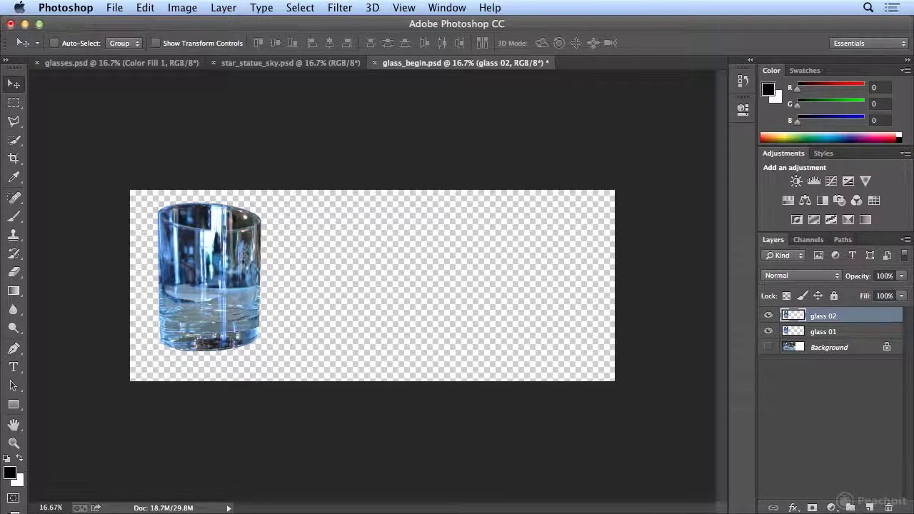
left_click_drag(204, 283, 320, 284)
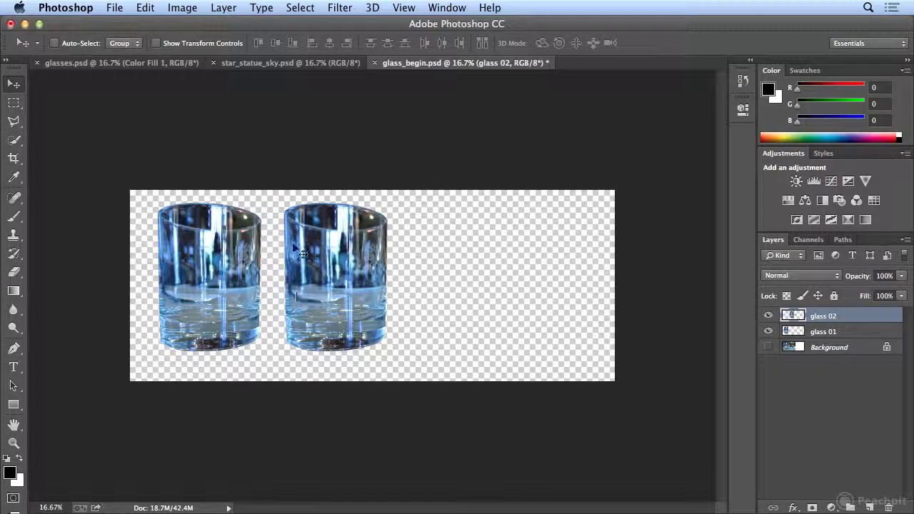
- Duplicate the glass 02 layer as glass 03 and move the copy to the right of the second glass
left_click(222, 7)
left_click(259, 53)
left_click(372, 222)
left_click_drag(372, 222, 443, 238)
type("3")
key("Return")
left_click_drag(363, 262, 480, 262)
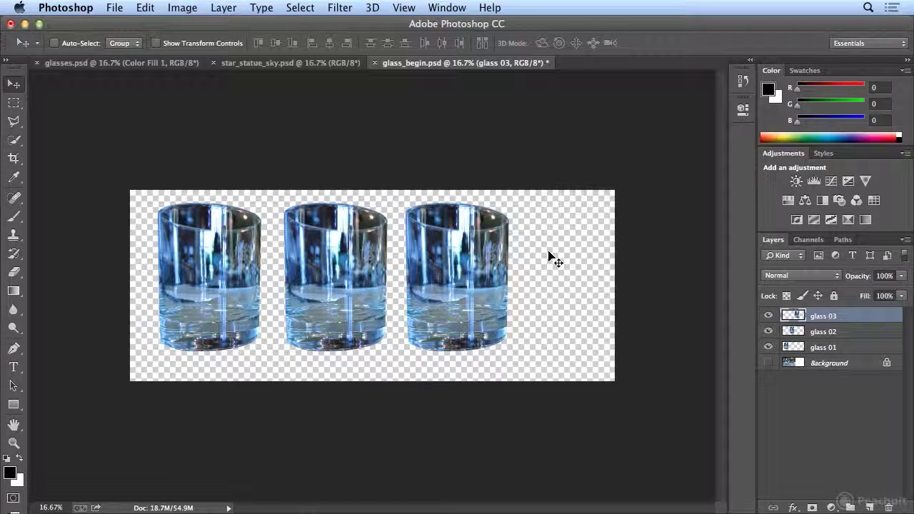
- Duplicate the glass 03 layer as glass 04 and move the copy to the right so it partly overlaps the third glass
right_click(863, 323)
left_click(786, 372)
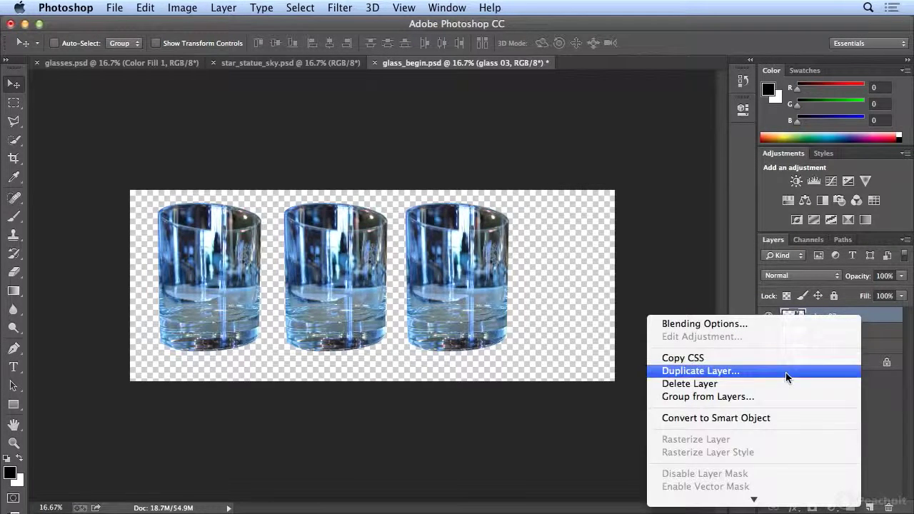
left_click_drag(366, 222, 415, 222)
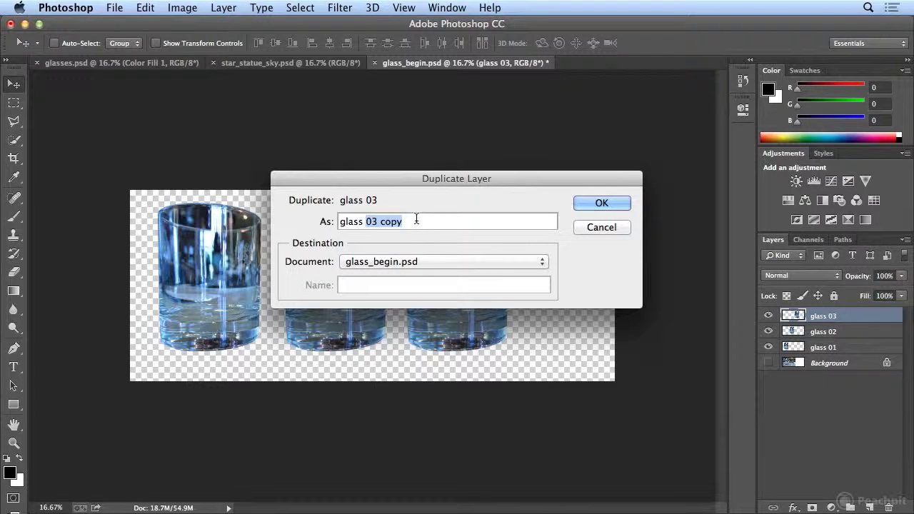
type("04")
key("Return")
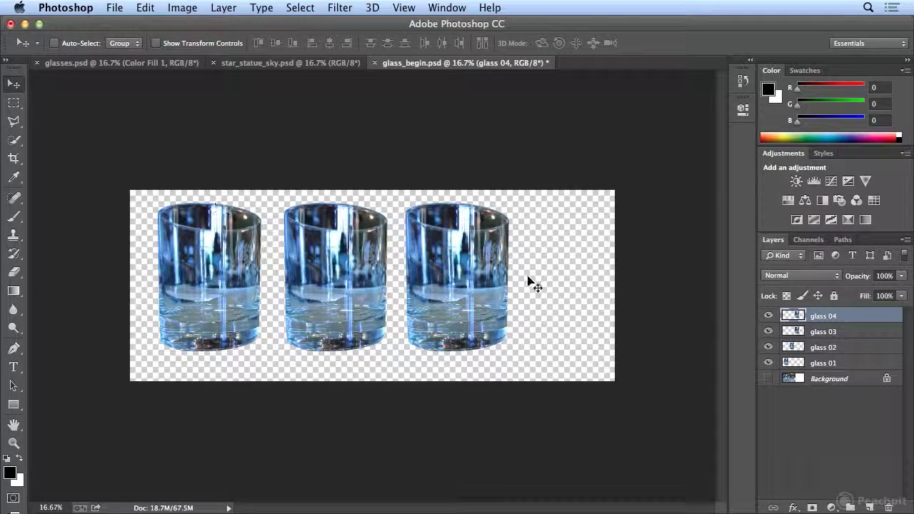
left_click_drag(483, 279, 553, 269)
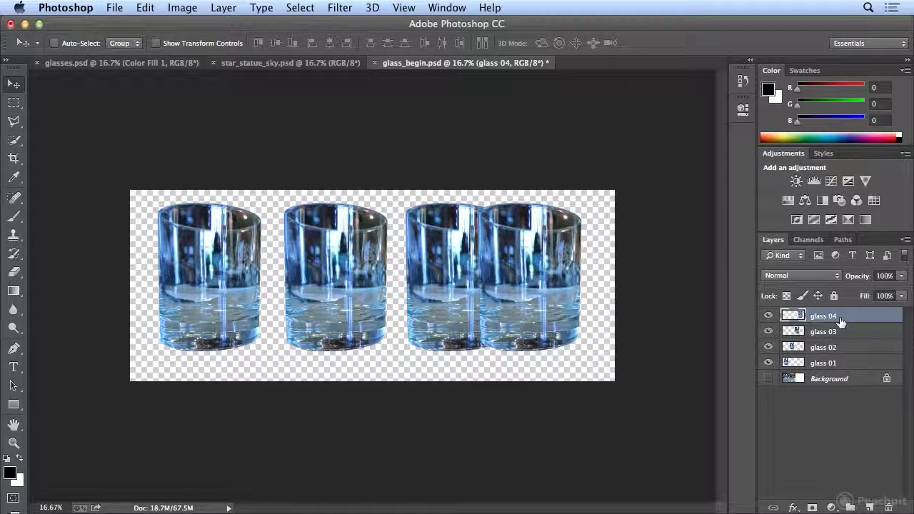
- Distribute the four glass layers evenly by their horizontal centers and align their bottom edges
left_click(837, 364, "shift")
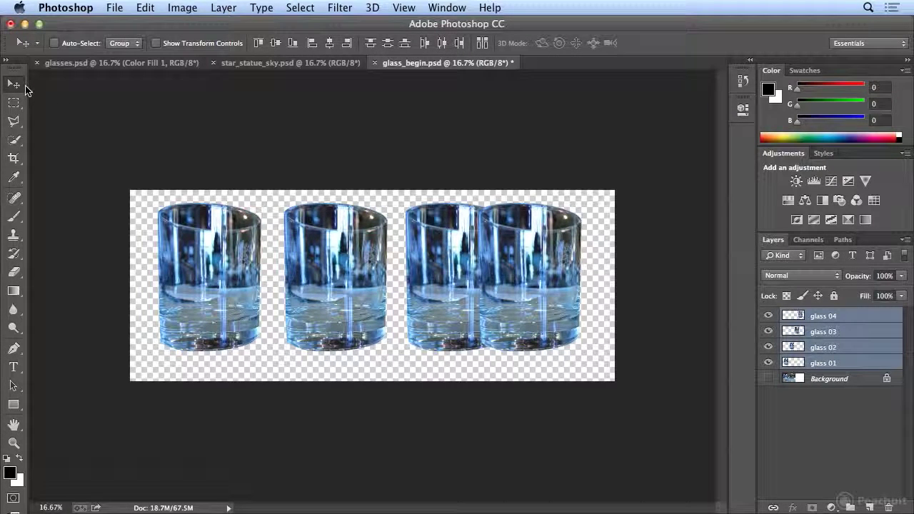
left_click(442, 43)
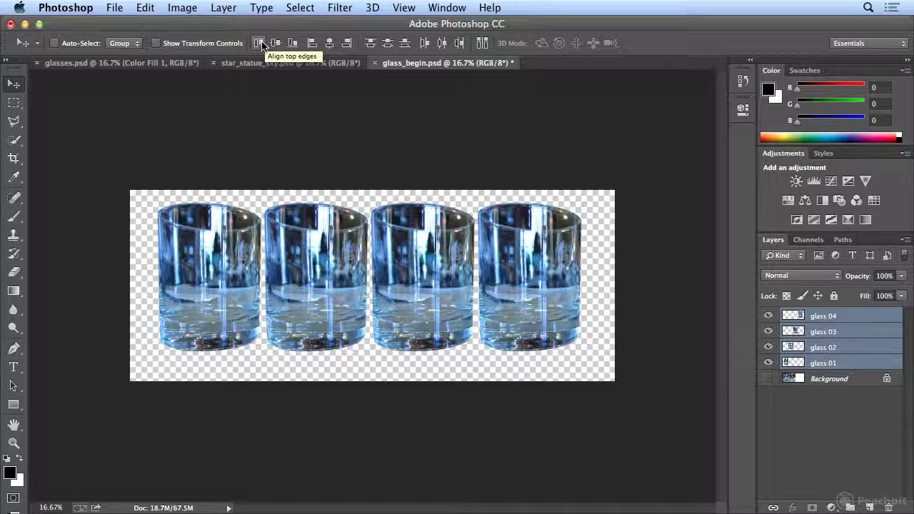
left_click(298, 47)
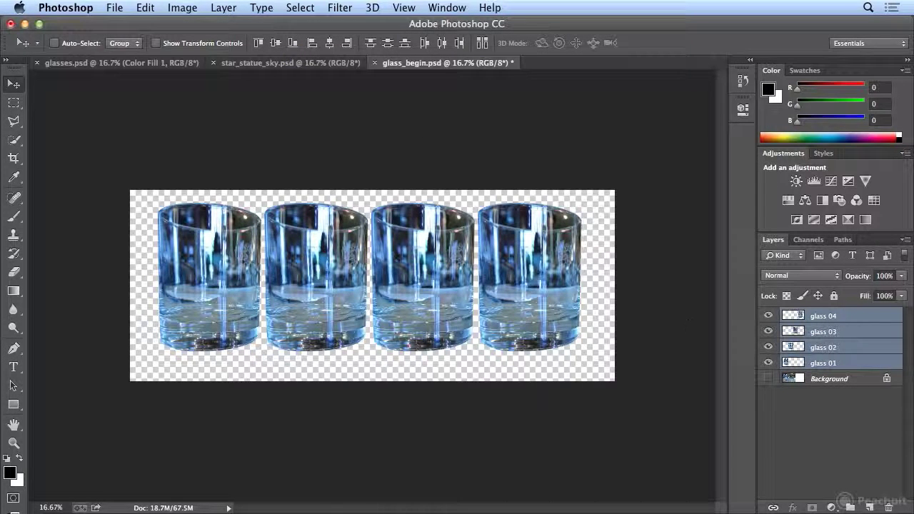
- Shift glass 01 slightly left and glass 04 slightly right, and redistribute all four glass layers by their horizontal centers
left_click(829, 364)
left_click_drag(537, 307, 517, 308)
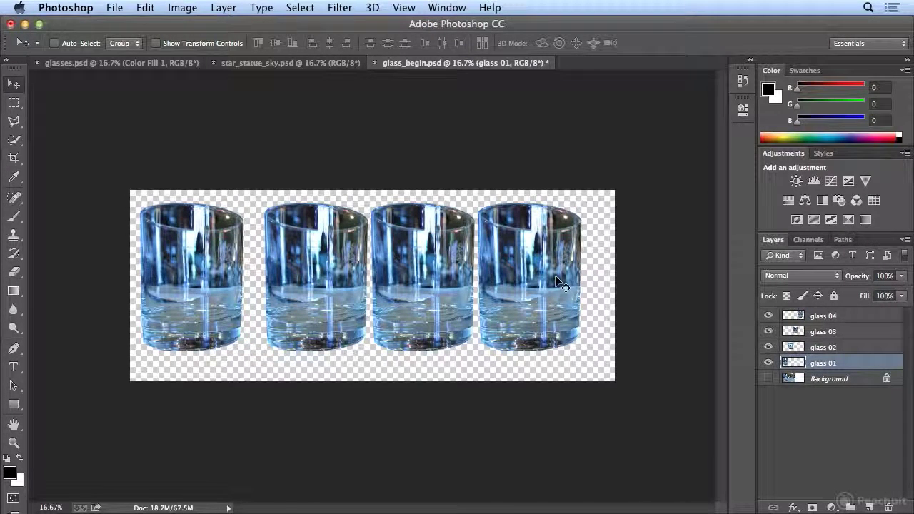
mouse_move(476, 286)
left_mouse_down()
mouse_move(489, 286)
mouse_move(480, 287)
left_mouse_up()
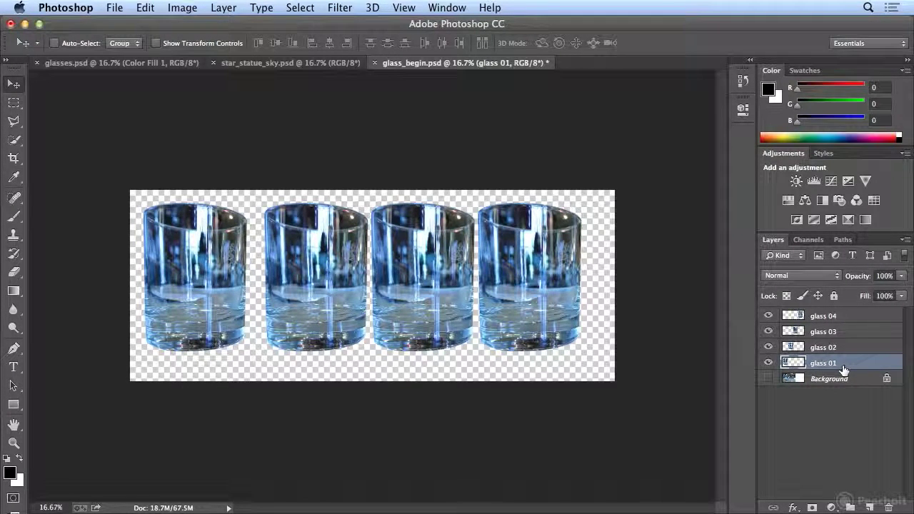
left_click(825, 316)
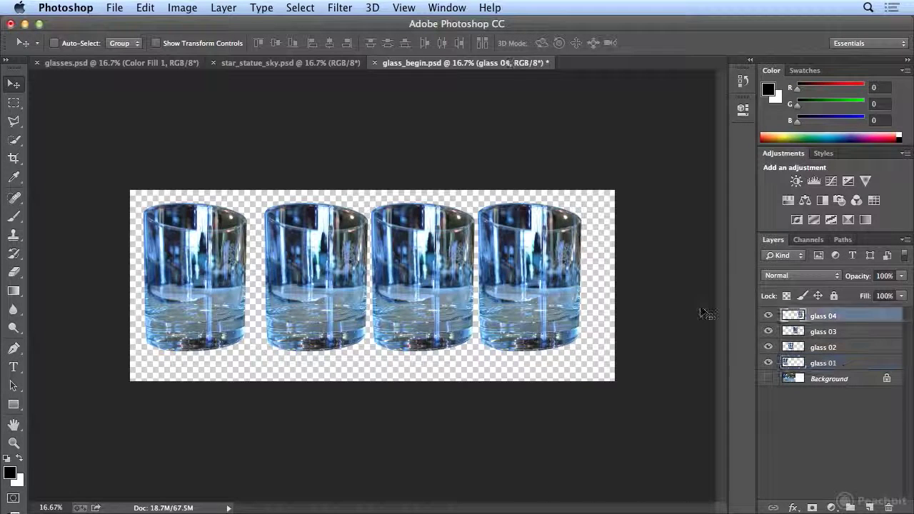
left_click_drag(553, 290, 568, 287)
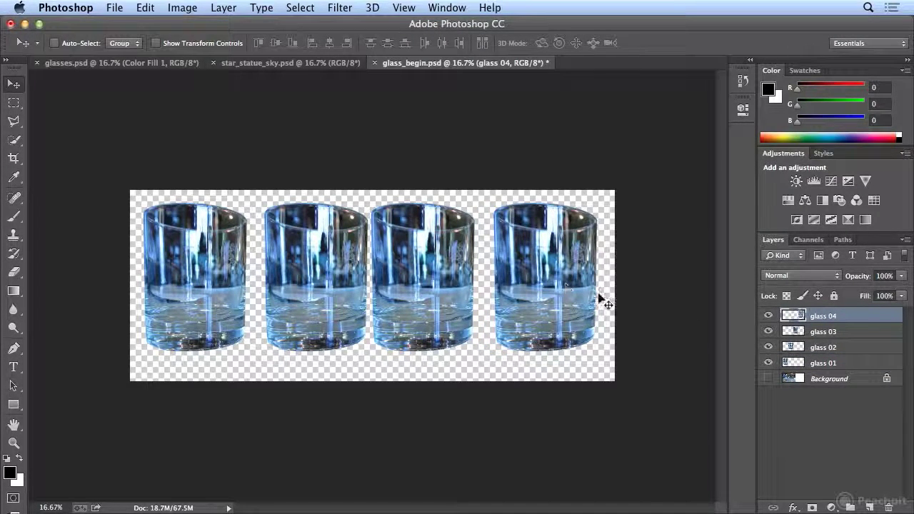
left_click(851, 364, "shift")
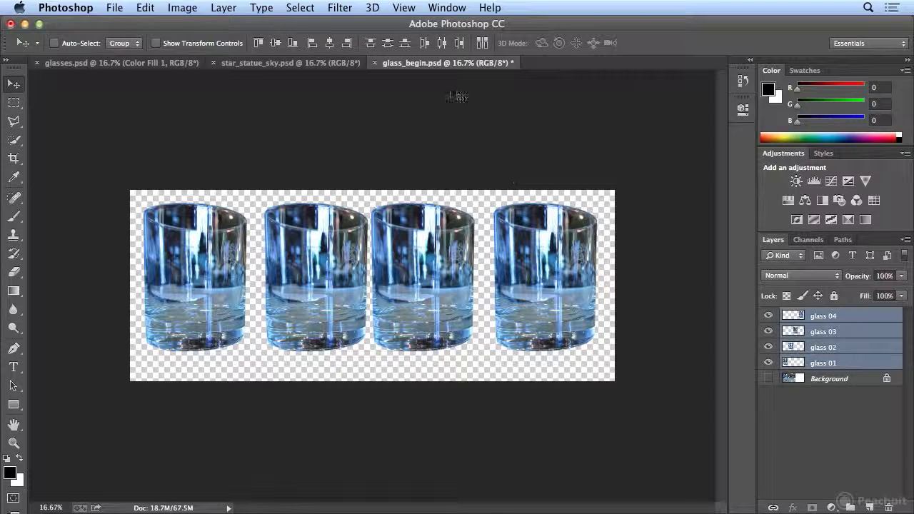
left_click(441, 48)
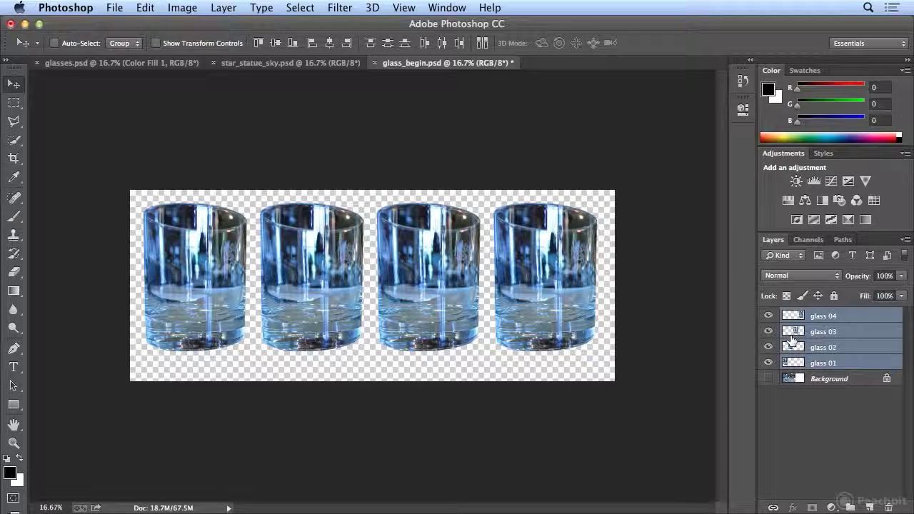
- Select only the glass 01 layer and toggle its visibility off and on to identify which glass it holds
left_click(851, 364)
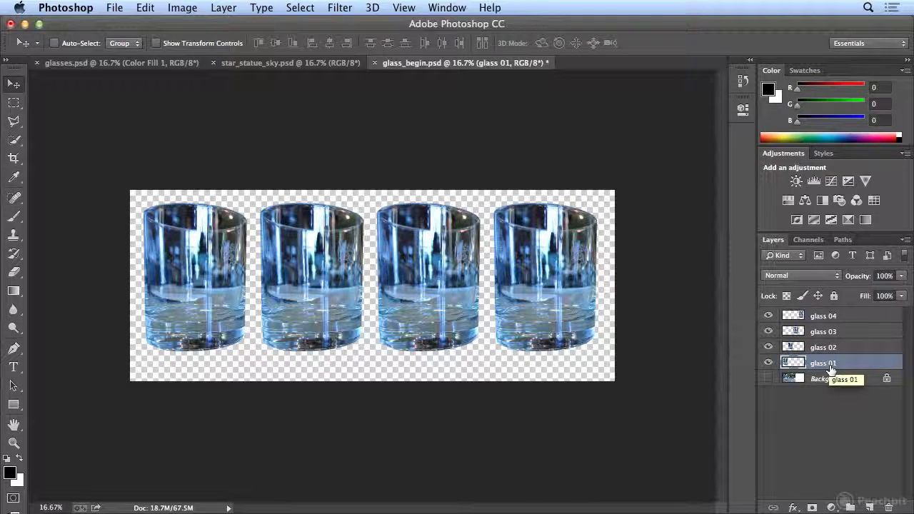
left_click(769, 363)
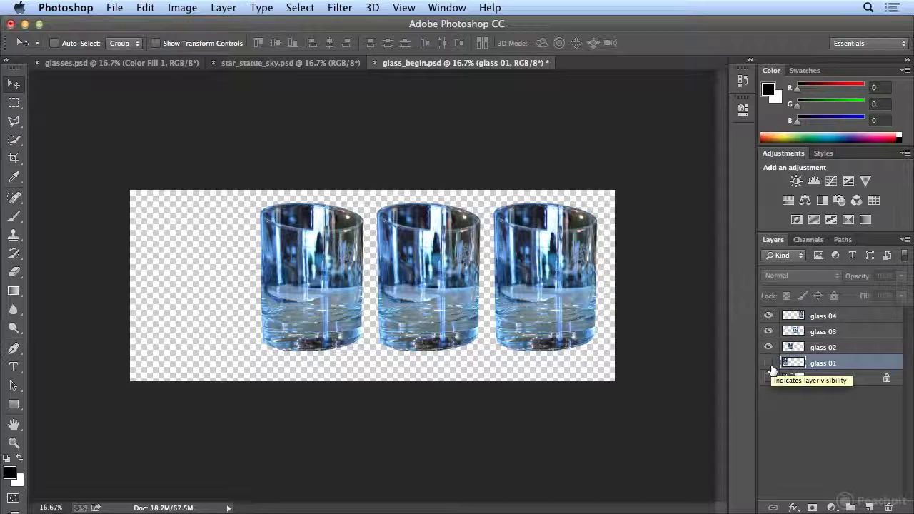
left_click(770, 364)
left_click(770, 364)
left_click(769, 363)
left_click(770, 364)
left_click(770, 363)
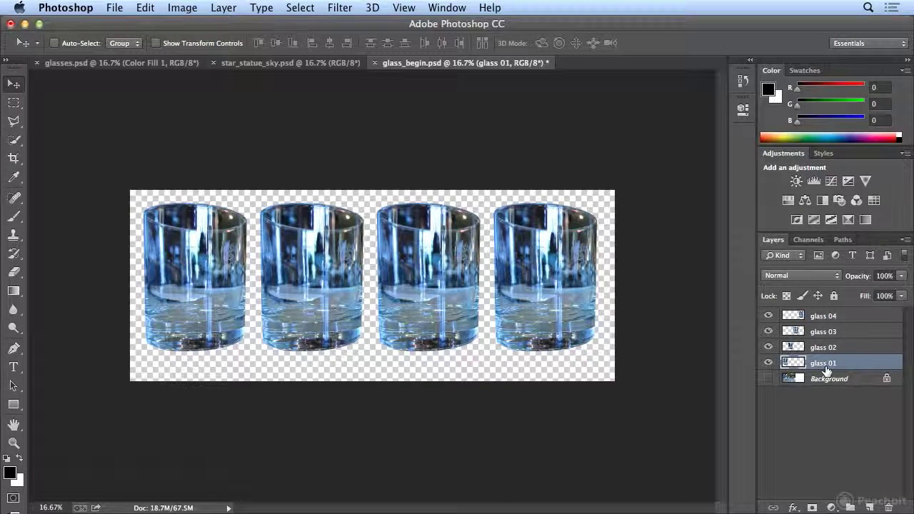
- Recolor the glass 01 layer red with a Hue/Saturation adjustment, setting the hue to +138
left_click(170, 7)
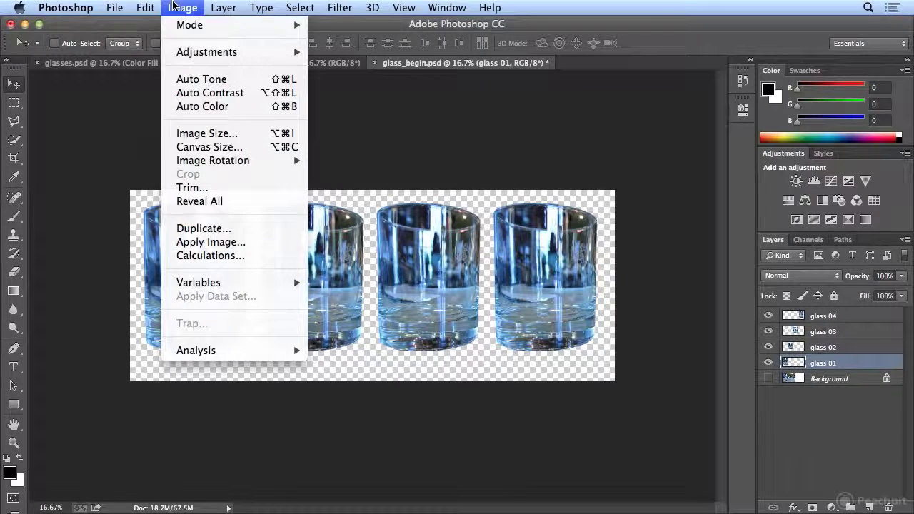
mouse_move(175, 58)
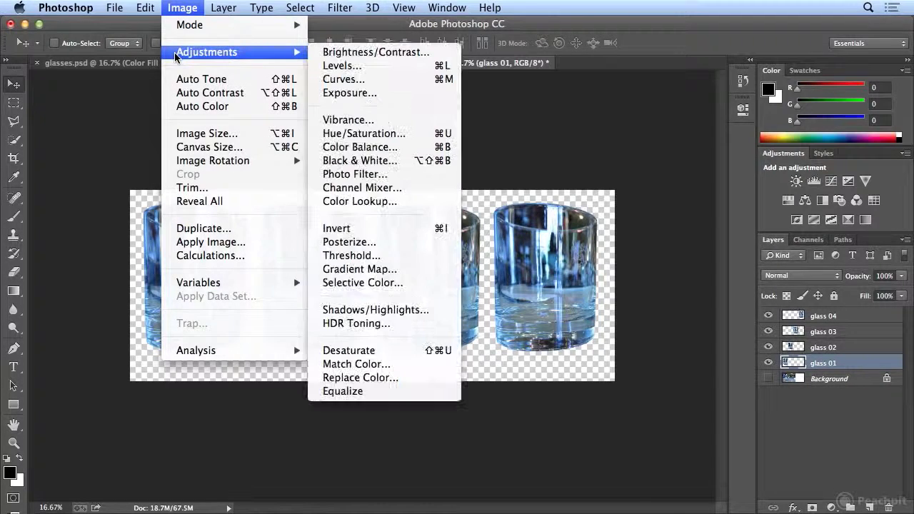
left_click(407, 134)
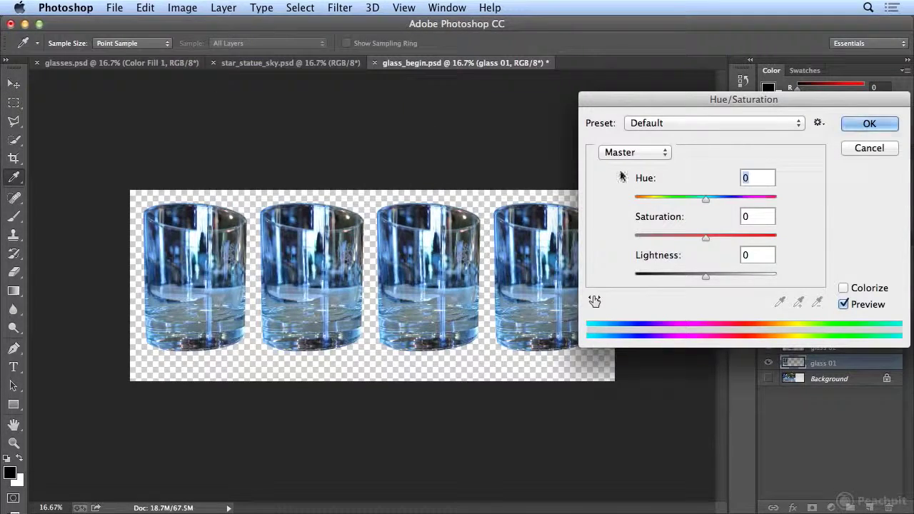
left_click_drag(706, 200, 766, 208)
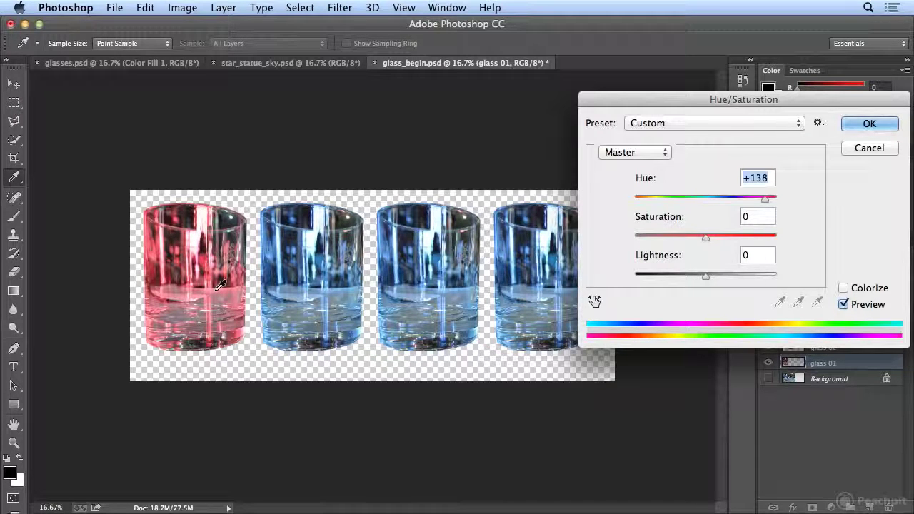
left_click(869, 122)
key("v")
- Rename the glass 01 layer as glass red
double_click(836, 366)
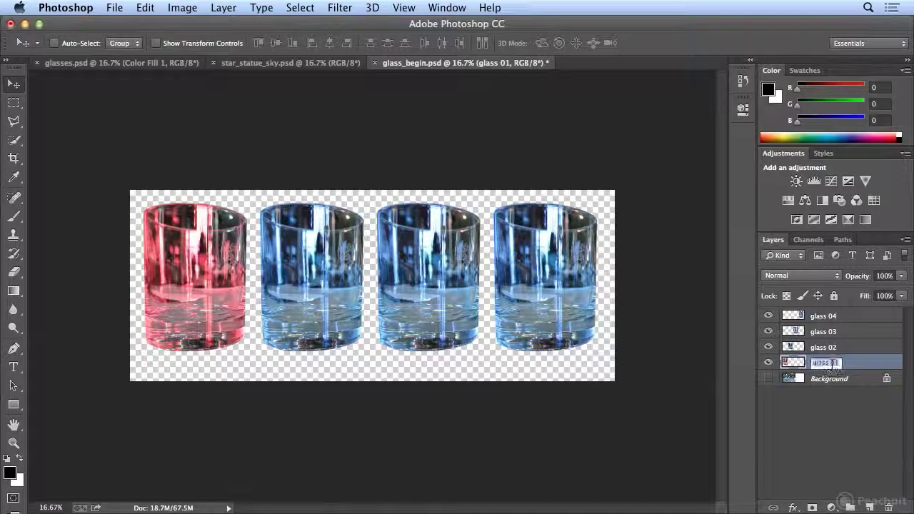
type("red")
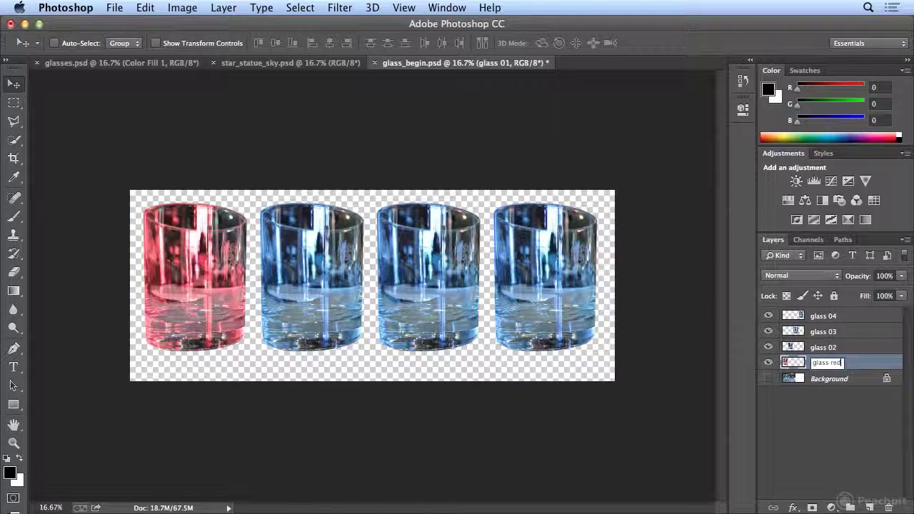
key("Return")
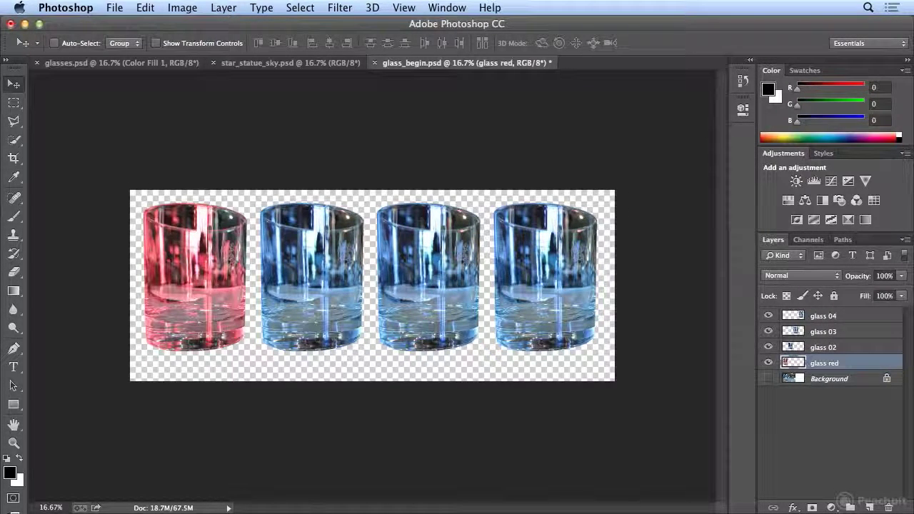
- Recolor the glass 02 layer green with a Hue/Saturation adjustment of hue -84, saturation +6 and lightness -18
left_click(829, 350)
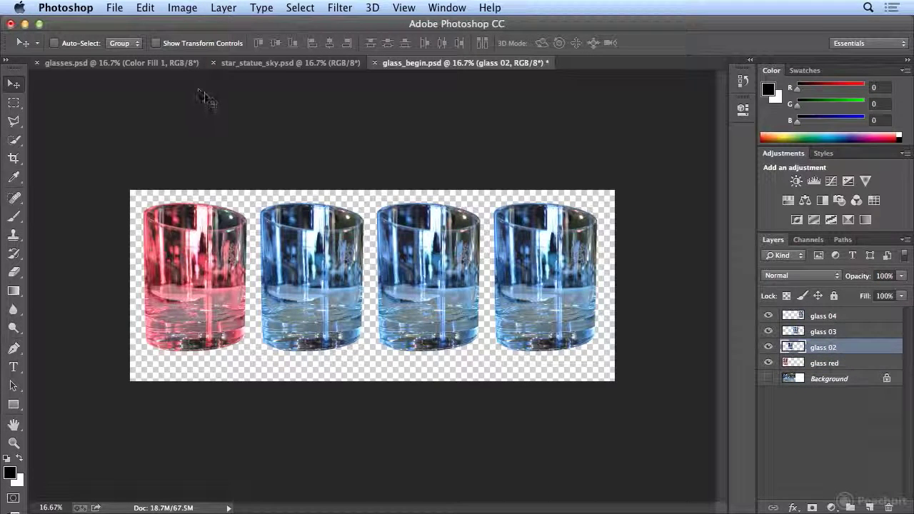
left_click(185, 10)
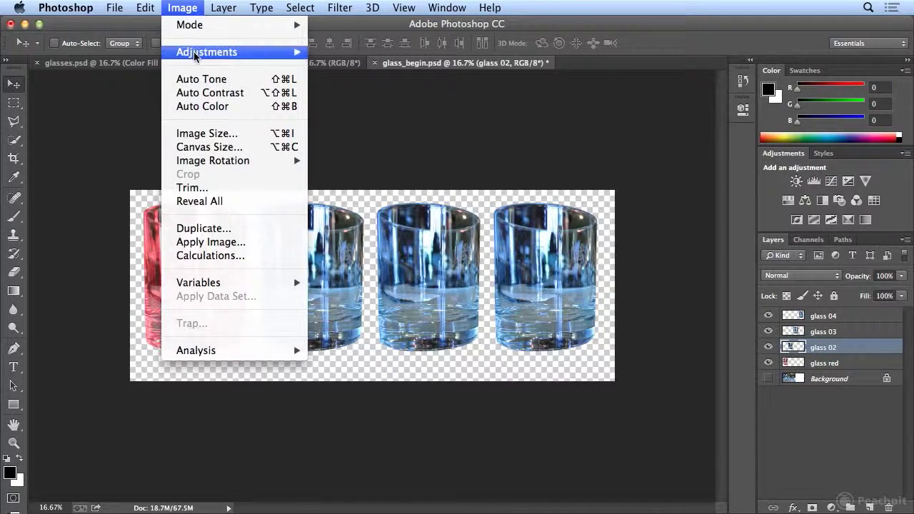
mouse_move(194, 54)
left_click(363, 133)
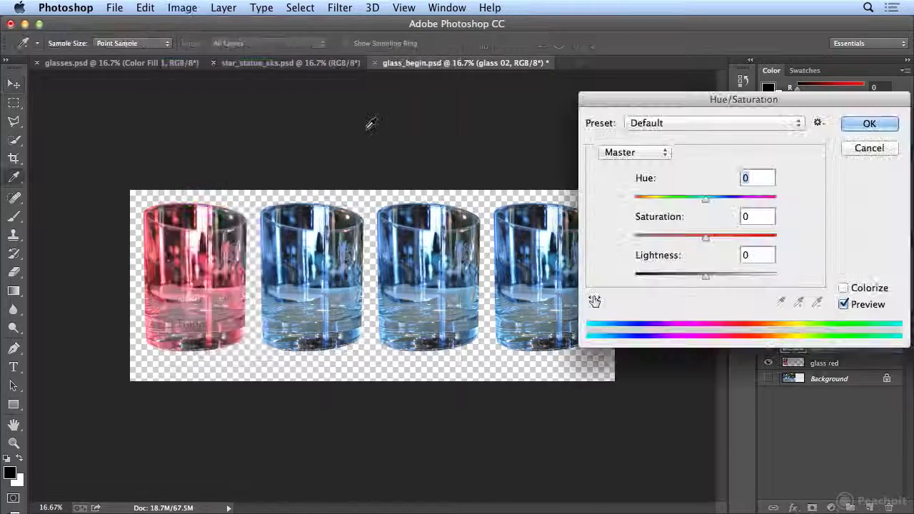
left_click_drag(707, 199, 663, 209)
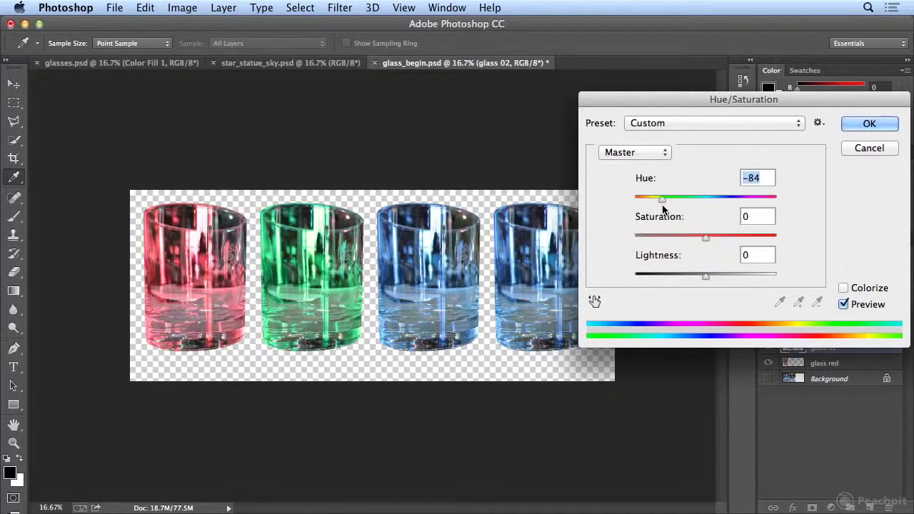
mouse_move(706, 237)
left_mouse_down()
mouse_move(743, 242)
mouse_move(710, 240)
left_mouse_up()
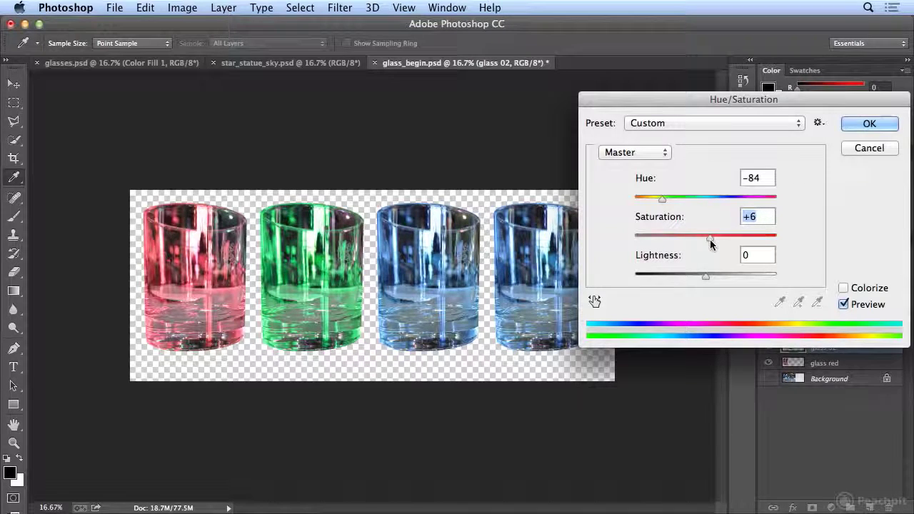
mouse_move(703, 275)
left_mouse_down()
mouse_move(675, 276)
mouse_move(741, 279)
mouse_move(693, 278)
left_mouse_up()
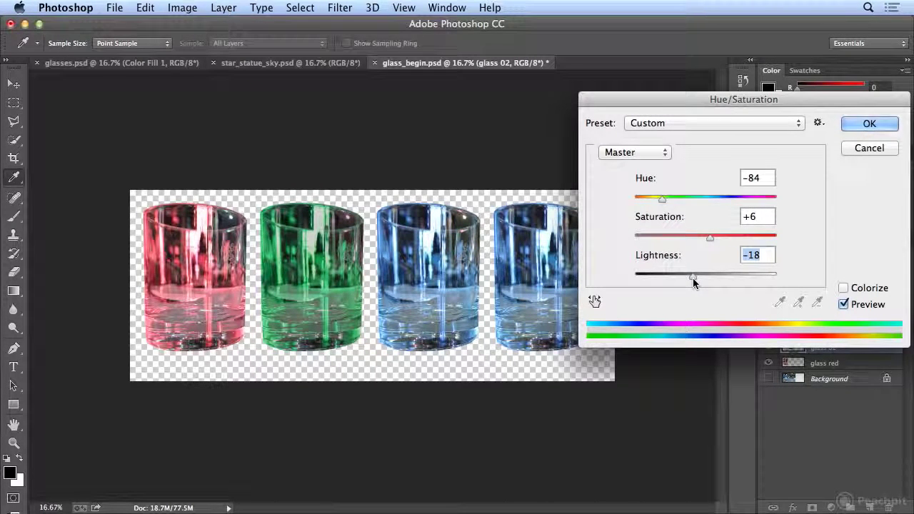
key("Return")
key("v")
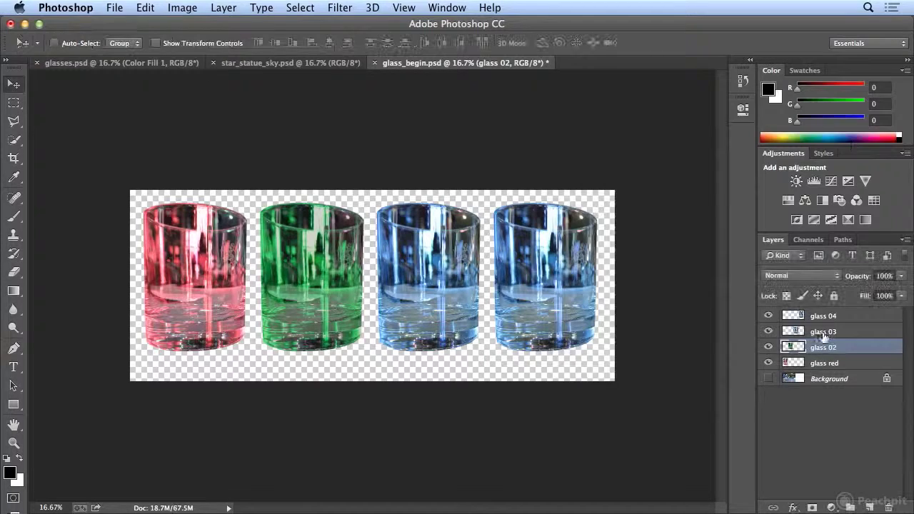
- Recolor the glass 03 layer purple with a Hue/Saturation adjustment, setting the hue to +50
left_click(822, 332)
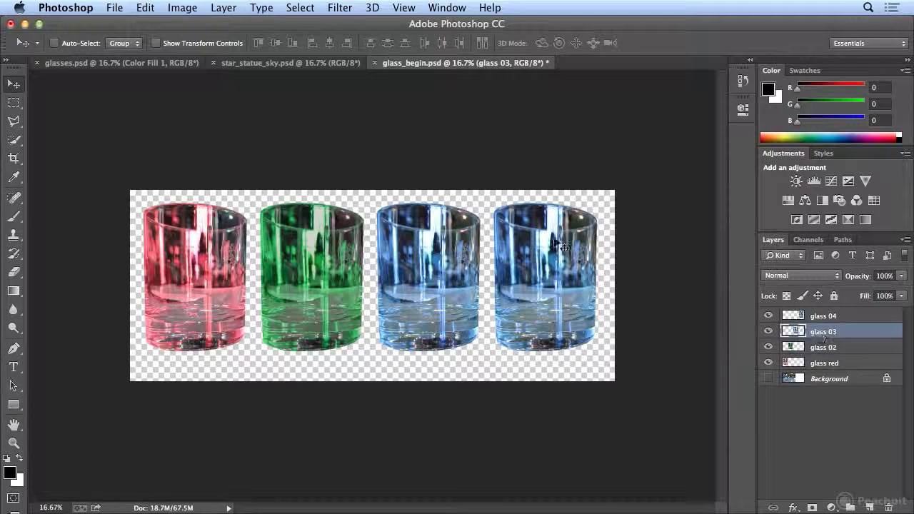
left_click(179, 7)
mouse_move(208, 52)
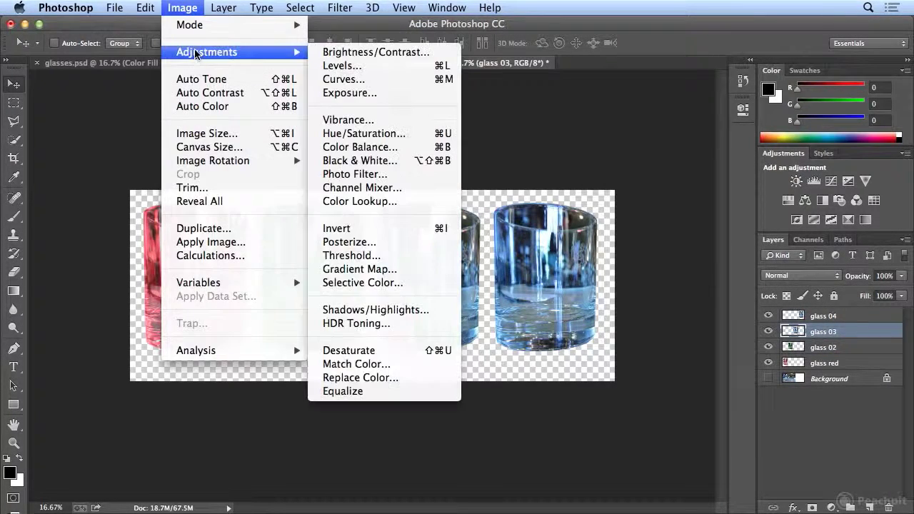
left_click(403, 135)
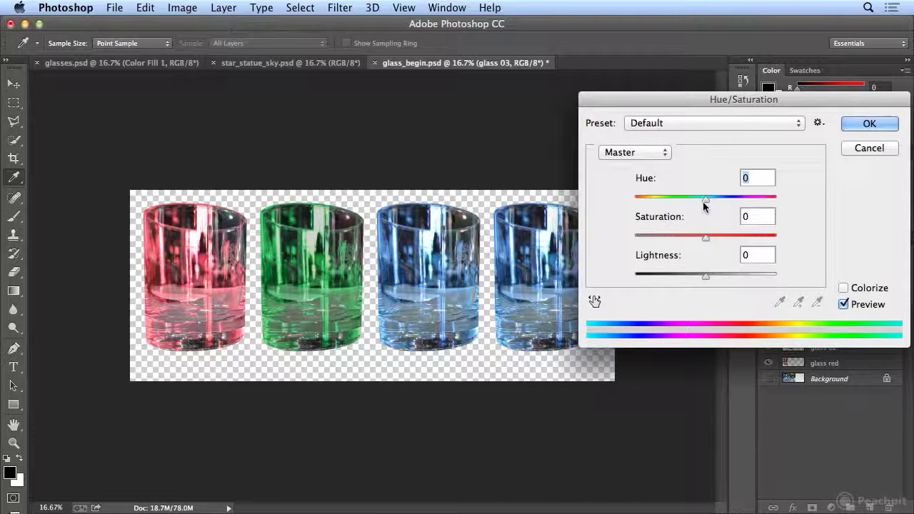
left_click_drag(708, 207, 741, 204)
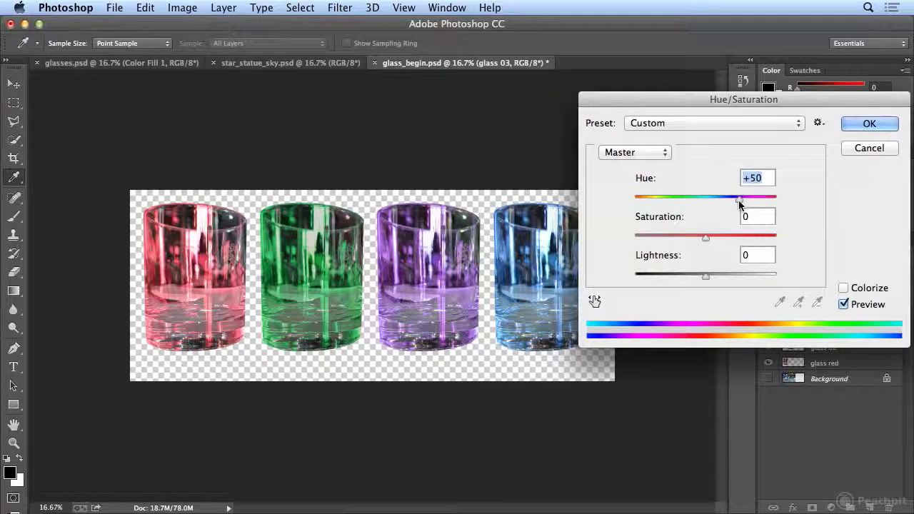
left_click(871, 124)
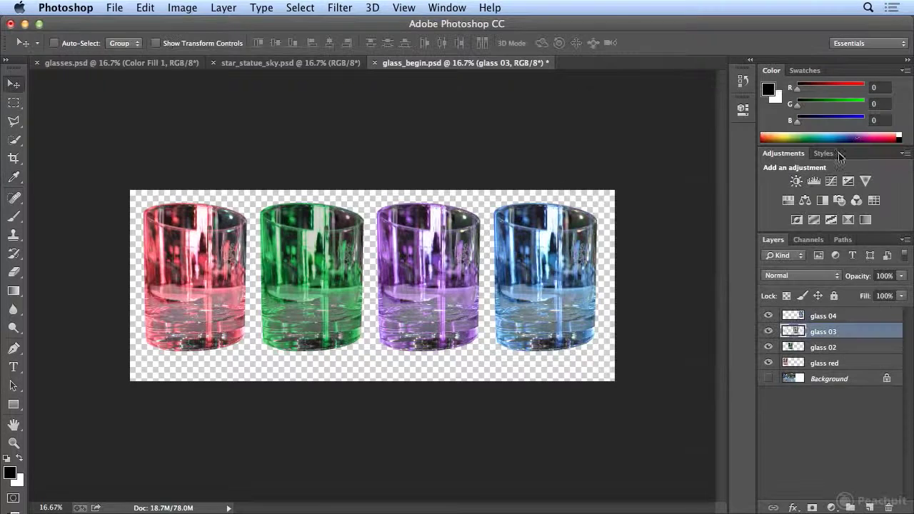
- Rename the glass 03 layer as glass purple and the glass 02 layer as glass green
double_click(829, 334)
double_click(833, 332)
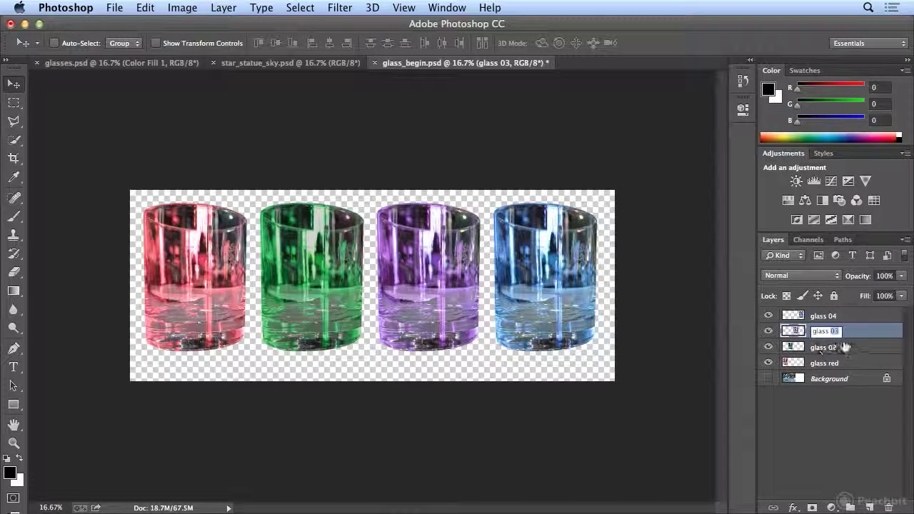
type("purple")
double_click(831, 348)
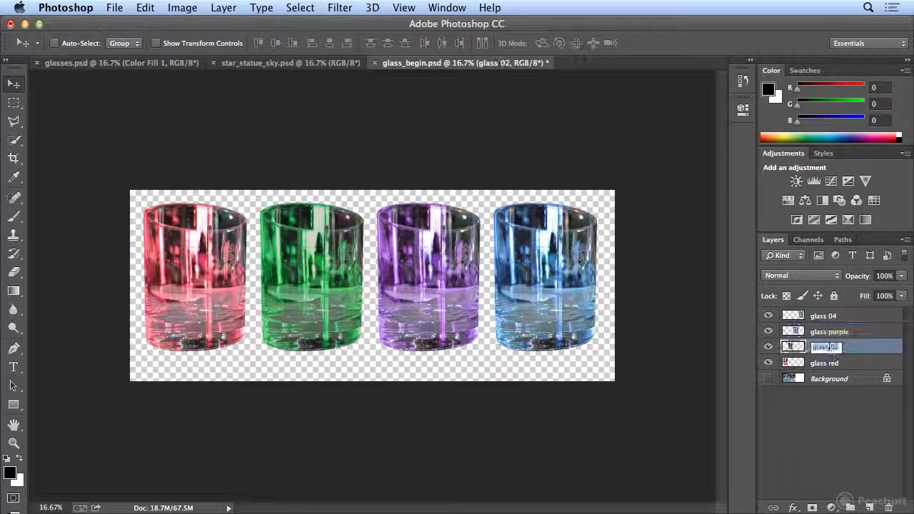
double_click(833, 348)
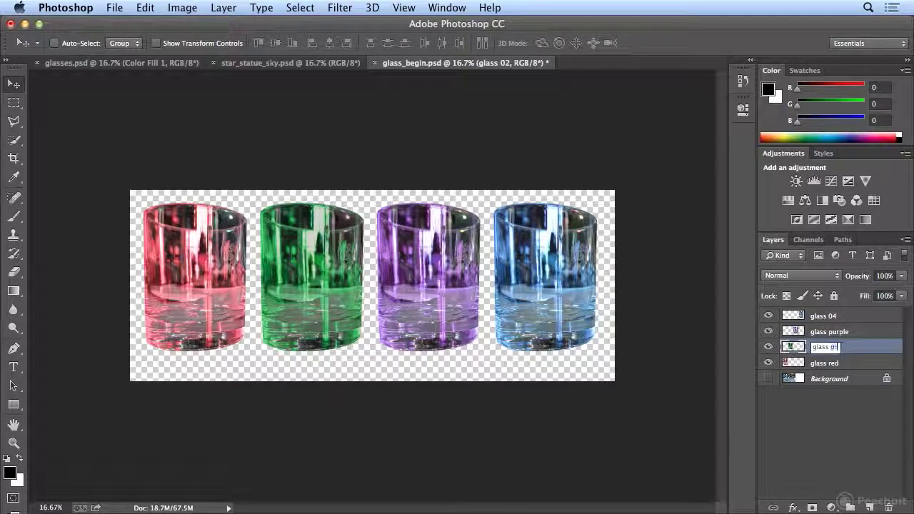
type("green")
key("Return")
- Enable Auto-Select for the Move tool and regroup the glasses so blue and purple overlap in front of green and red
left_click_drag(572, 273, 557, 272)
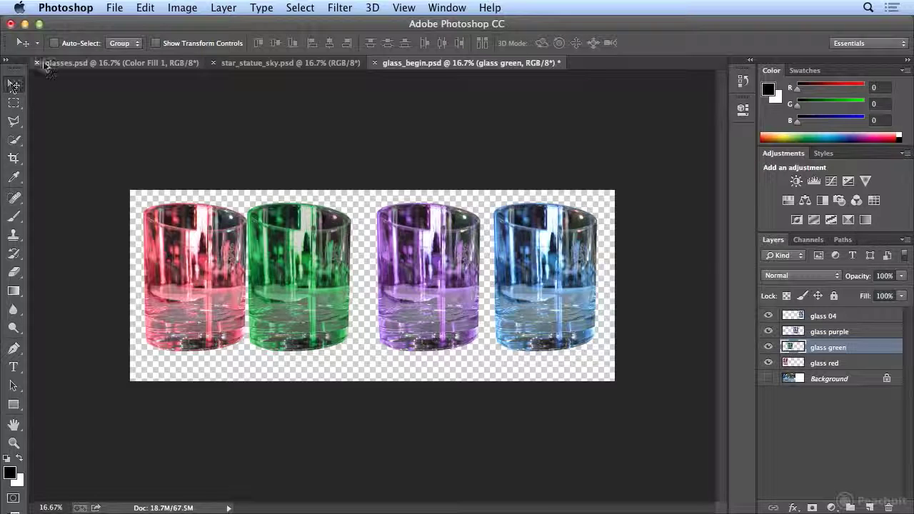
left_click(55, 43)
left_click_drag(268, 237, 308, 237)
left_click_drag(441, 279, 410, 294)
left_click_drag(561, 303, 298, 321)
left_click_drag(220, 288, 450, 283)
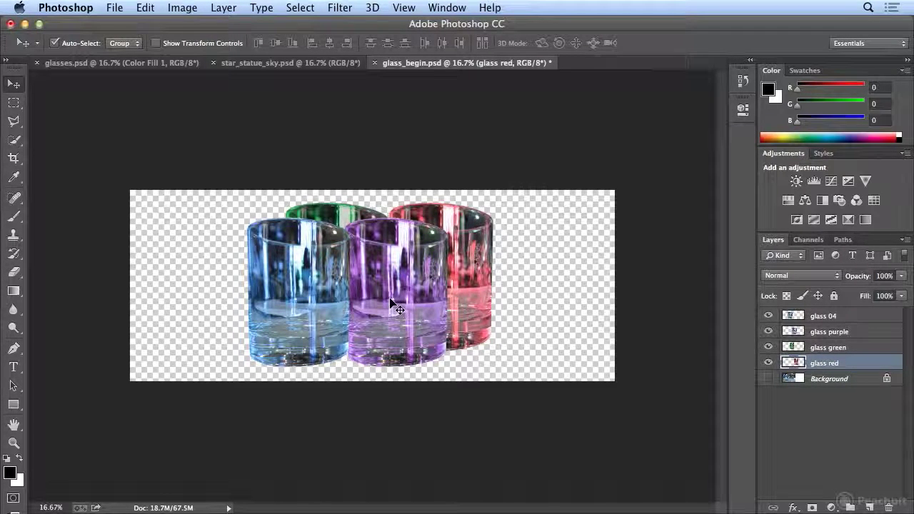
- Rename the glass 04 layer as glass blue and set its opacity to 89%
double_click(827, 315)
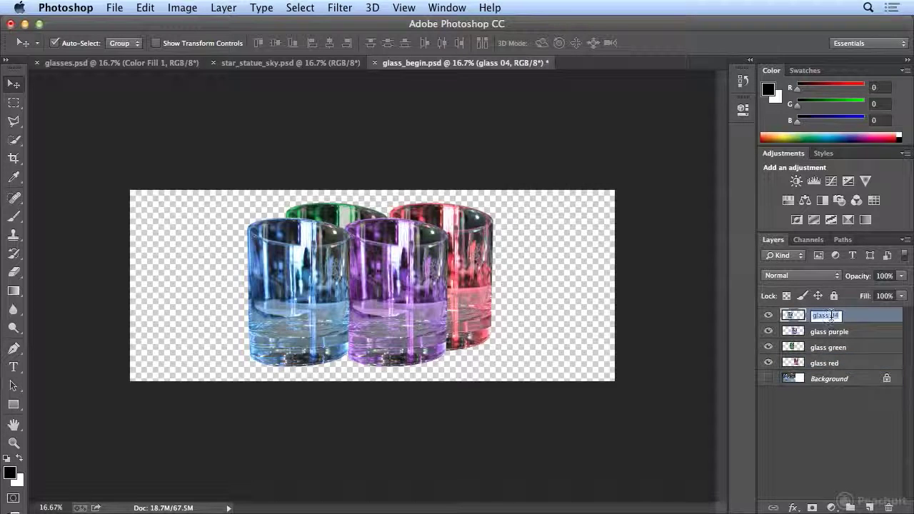
left_click(833, 315)
left_click(840, 315)
type("blue")
key("Return")
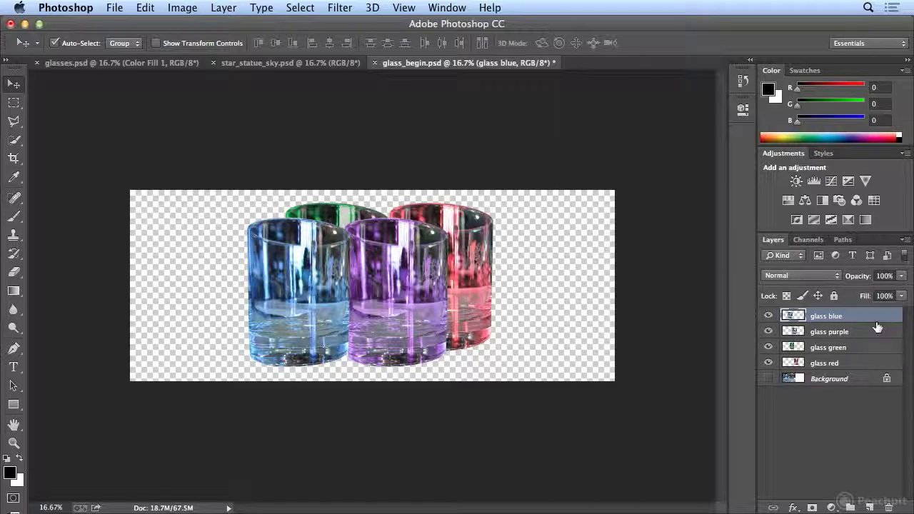
left_click(901, 278)
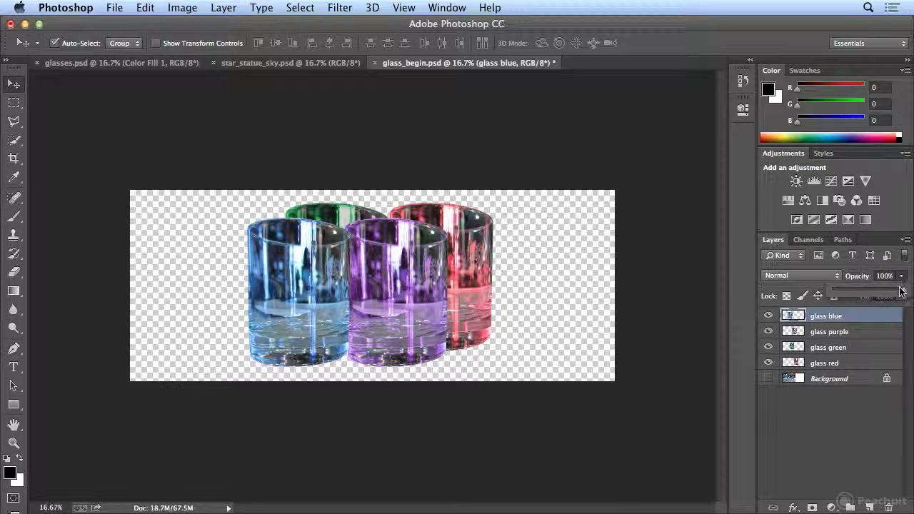
mouse_move(898, 295)
left_mouse_down()
mouse_move(890, 295)
mouse_move(899, 295)
left_mouse_up()
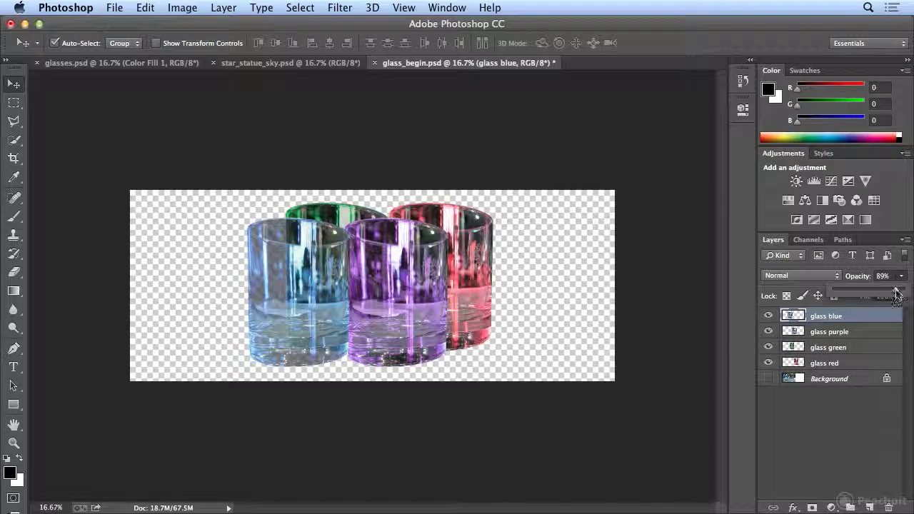
- Move the purple glass slightly left against the blue one and lower its layer opacity slightly
left_click_drag(461, 303, 455, 303)
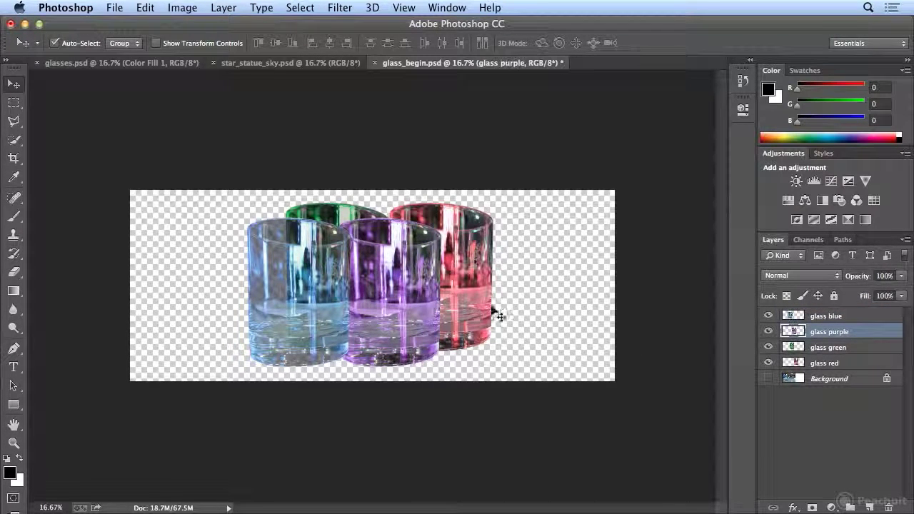
left_click(901, 276)
left_click_drag(894, 295, 899, 297)
- Lower the glass red layer's opacity slightly and set the glass green layer's opacity to 92%
left_click(487, 286)
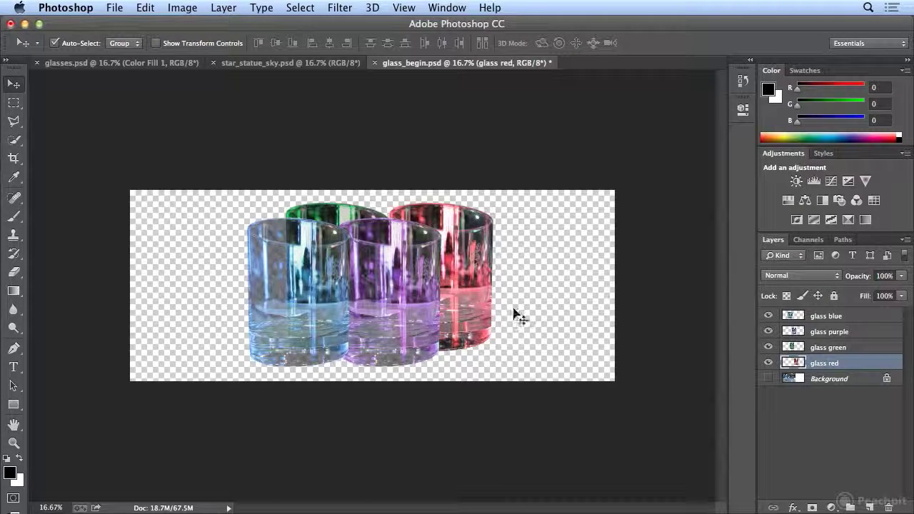
left_click(901, 276)
mouse_move(899, 295)
left_mouse_down()
mouse_move(883, 294)
mouse_move(897, 294)
left_mouse_up()
left_click(838, 348)
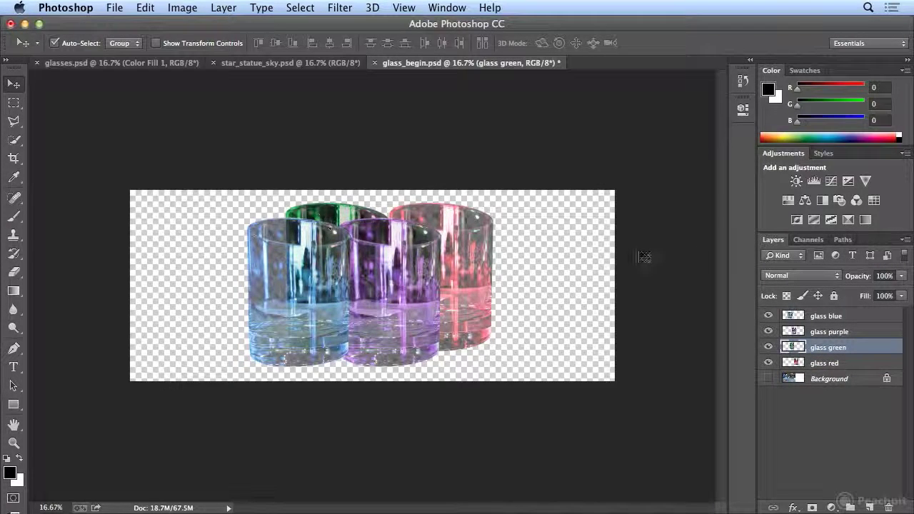
left_click(904, 277)
mouse_move(902, 288)
left_mouse_down()
mouse_move(878, 296)
mouse_move(899, 299)
left_mouse_up()
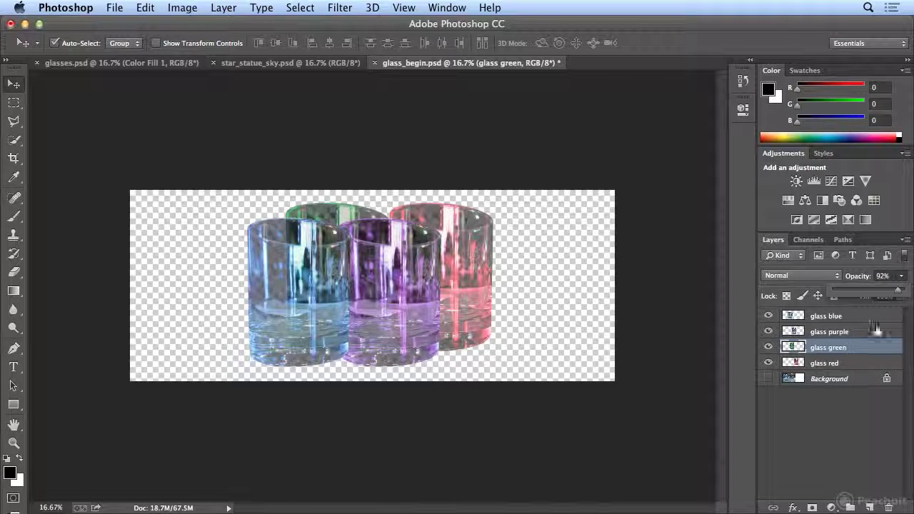
- Move the glass green layer to the top of the layer stack, above glass blue
left_click(863, 349)
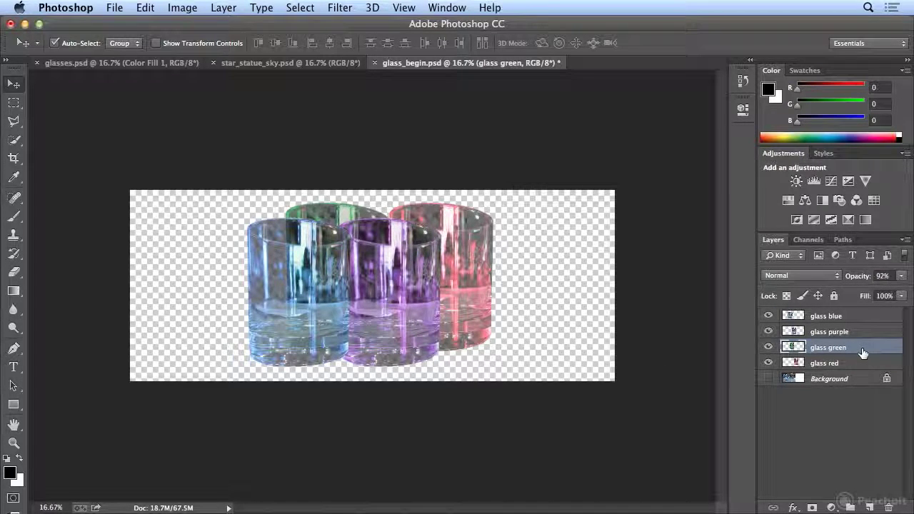
left_click_drag(863, 353, 865, 315)
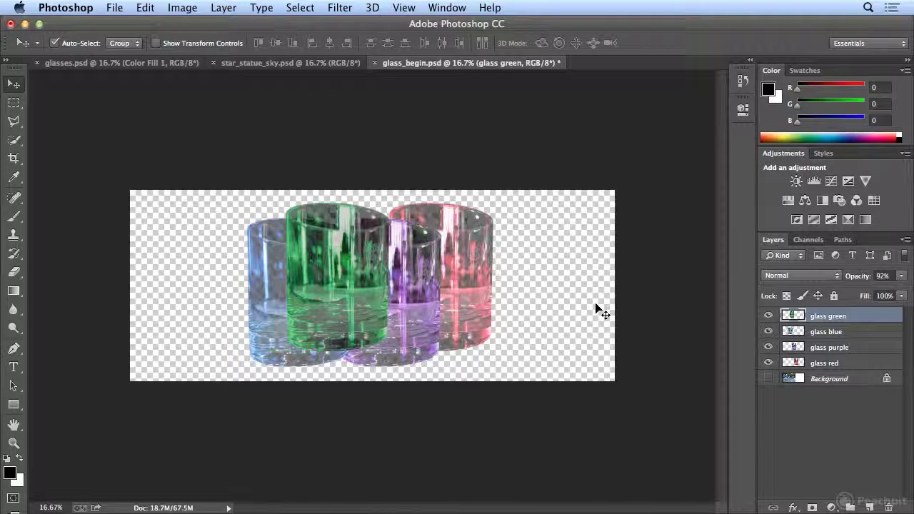
- Extend the canvas upward with the Crop tool to add empty space above the glasses
left_click(14, 158)
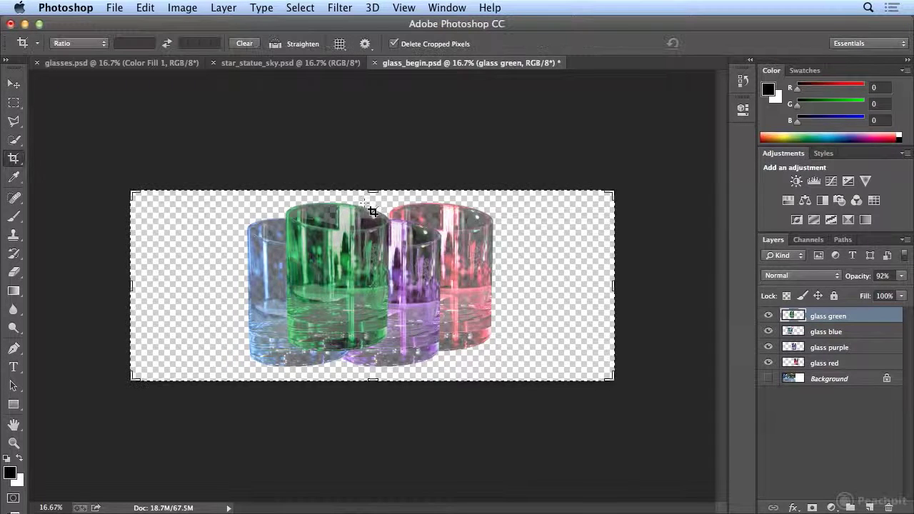
left_click_drag(371, 193, 371, 155)
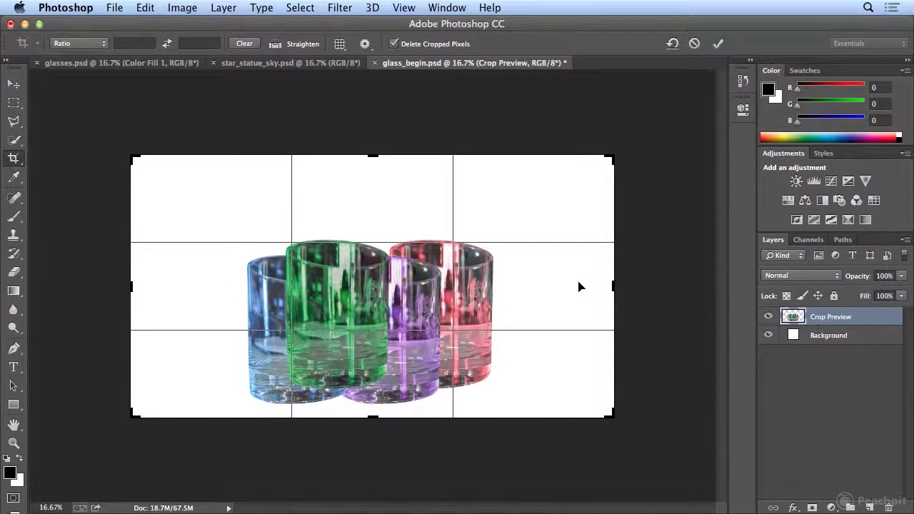
key("Return")
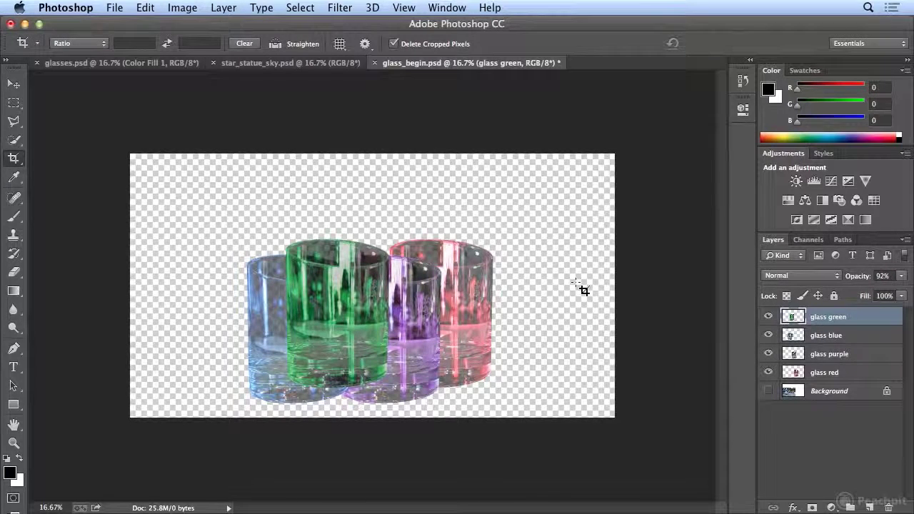
- Spread the glasses apart with the Move tool, with green and red raised and blue and purple placed below them
key("v")
left_click_drag(309, 343, 333, 300)
left_click_drag(275, 323, 224, 314)
left_click_drag(368, 327, 343, 314)
left_click_drag(387, 351, 374, 343)
left_click_drag(466, 346, 462, 294)
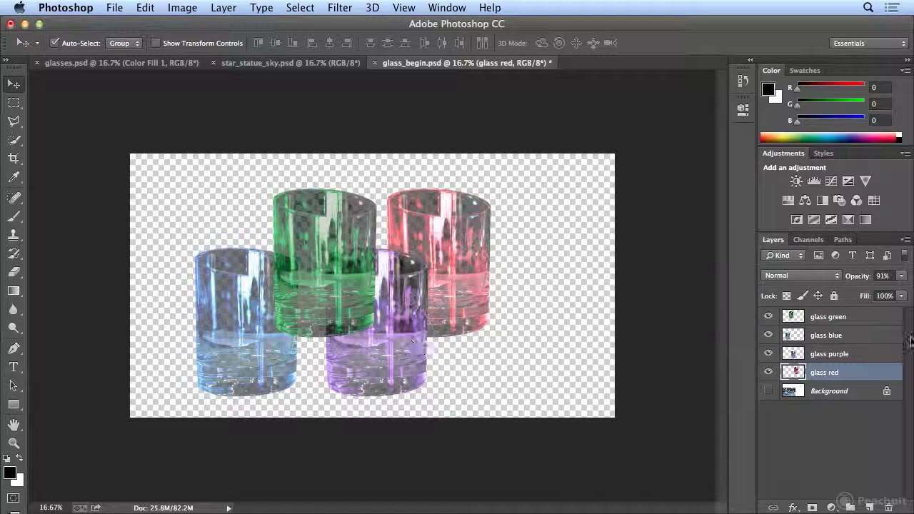
- Place the glass red layer directly below glass green, and move the red and blue glasses inward so the group overlaps
left_click_drag(849, 374, 851, 328)
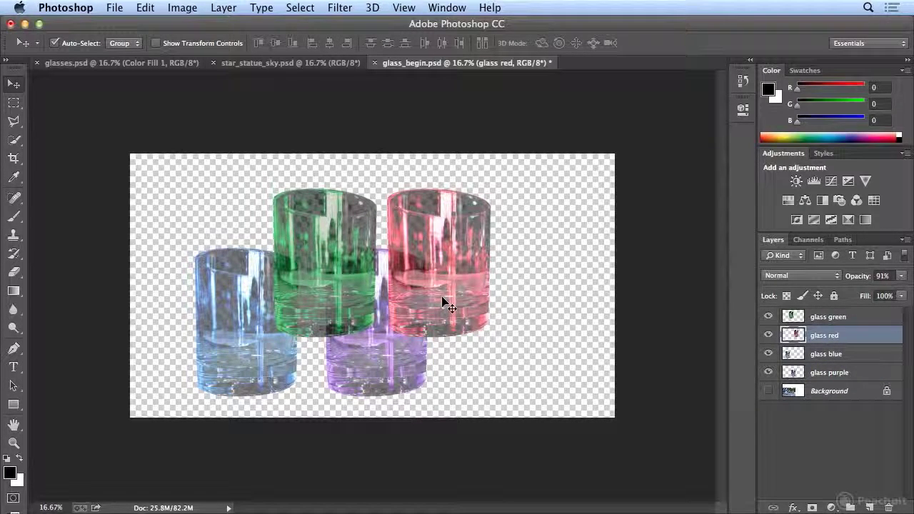
left_click_drag(436, 323, 402, 335)
left_click_drag(261, 353, 307, 353)
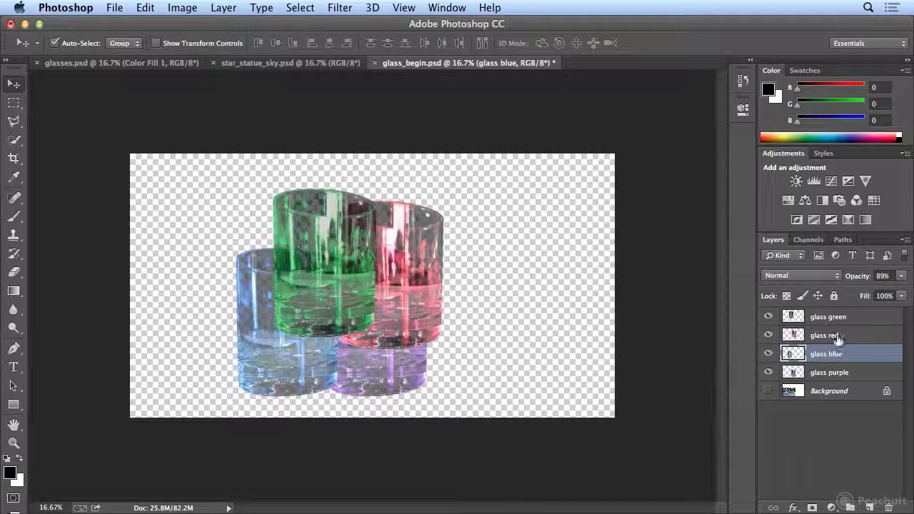
- Add a white (ffffff) Solid Color fill layer directly above the Background layer
left_click_drag(826, 353, 823, 355)
left_click(827, 392)
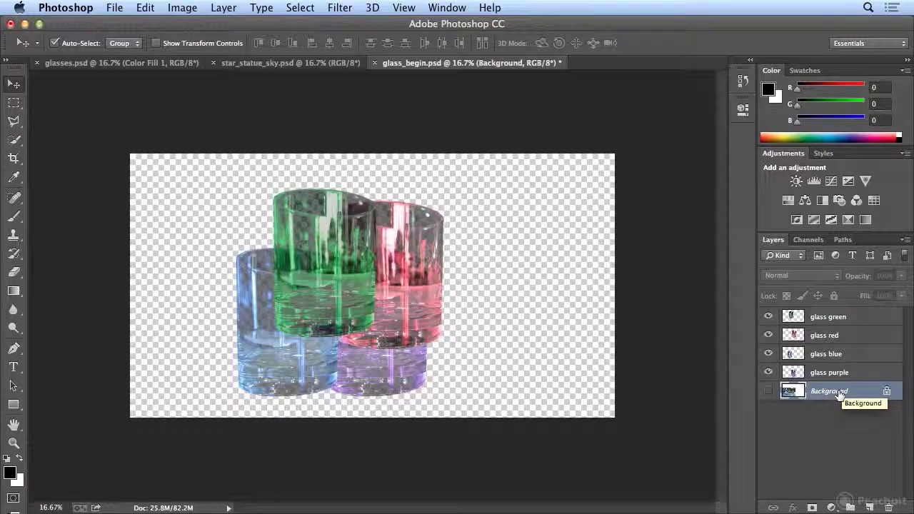
left_click(832, 508)
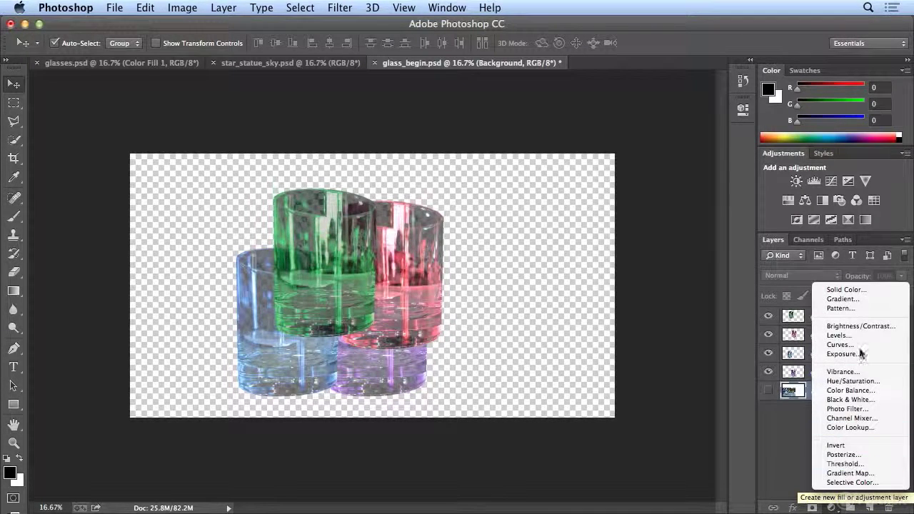
left_click(857, 289)
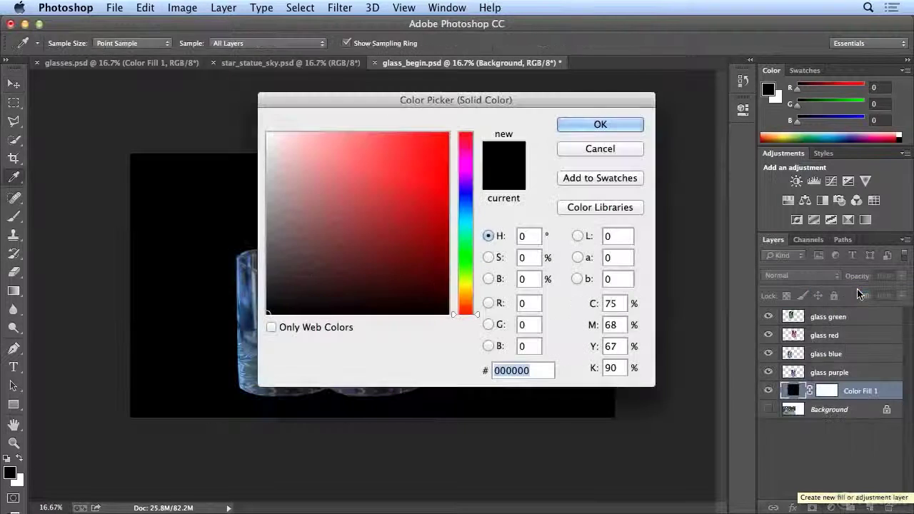
left_click_drag(307, 168, 263, 127)
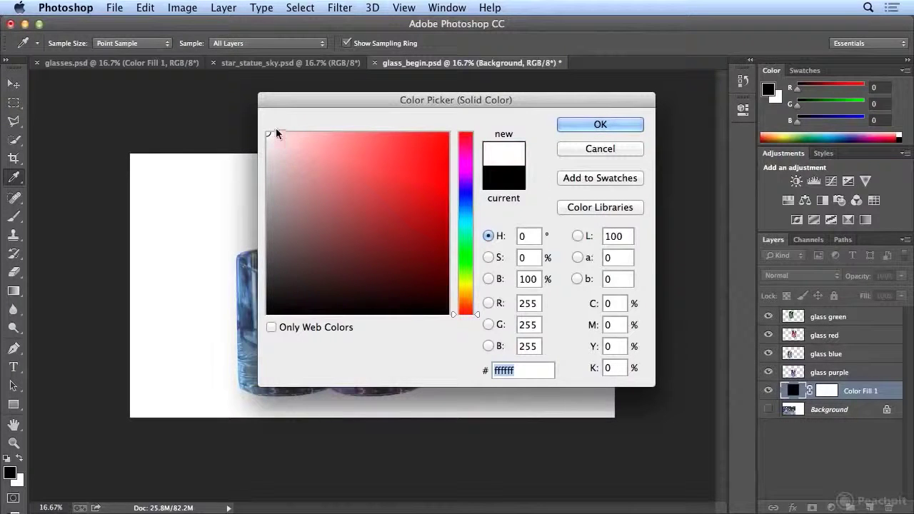
left_click(592, 127)
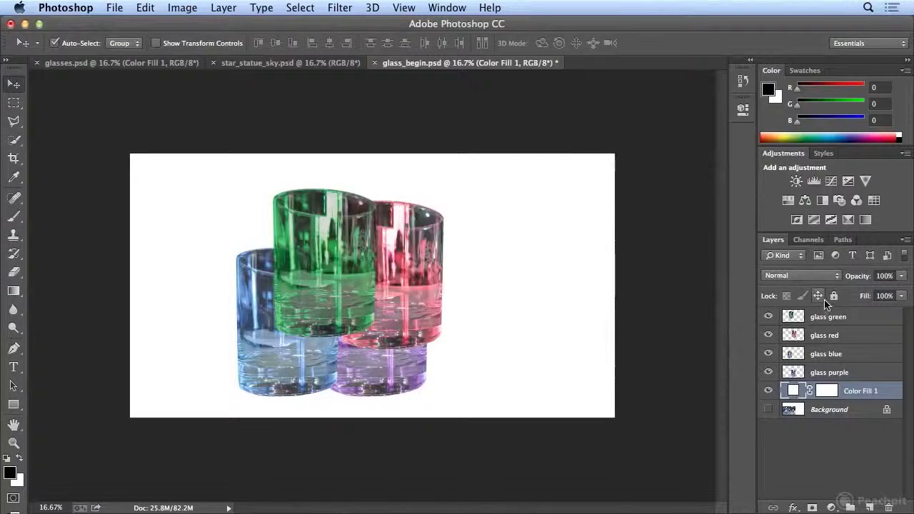
- Move the green and red glasses down to the front and the blue and purple glasses up behind them
left_click(818, 318)
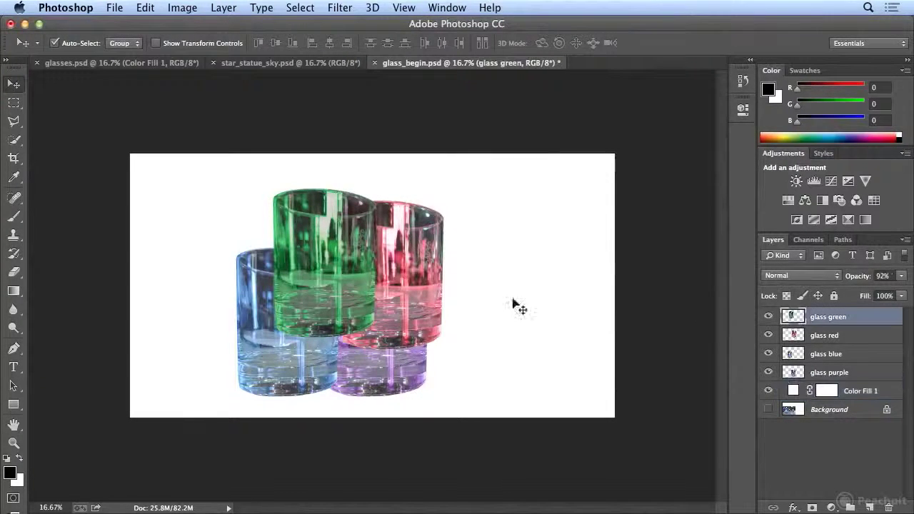
left_click_drag(325, 277, 195, 353)
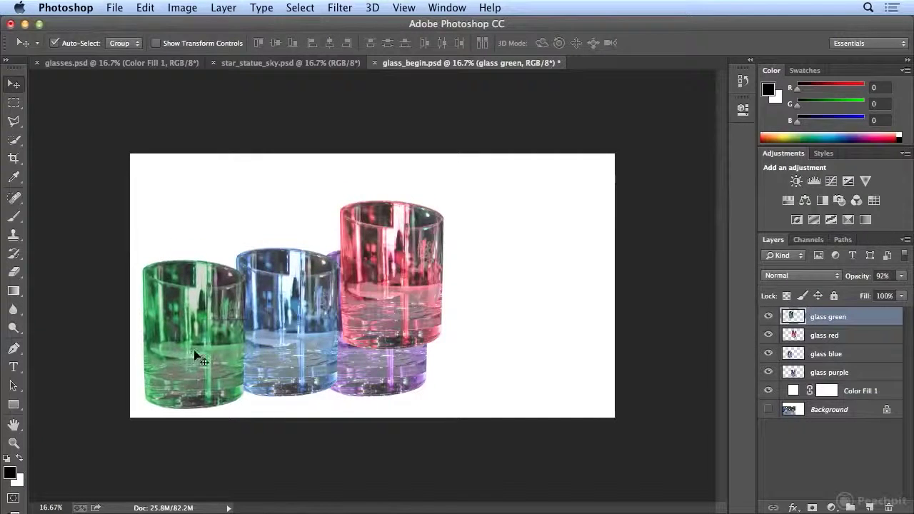
left_click(857, 355)
left_click_drag(306, 311, 263, 263)
left_click_drag(410, 301, 315, 359)
left_click_drag(416, 351, 392, 290)
- Fine-tune the positions of the four glasses so green and red slightly overlap blue and purple on the canvas's left part
left_click_drag(284, 261, 274, 246)
left_click_drag(346, 243, 344, 254)
left_click_drag(328, 310, 341, 310)
left_click_drag(231, 323, 244, 323)
mouse_move(228, 253)
left_mouse_down()
mouse_move(252, 253)
mouse_move(239, 253)
left_mouse_up()
left_click_drag(218, 303, 204, 289)
left_click_drag(362, 257, 368, 266)
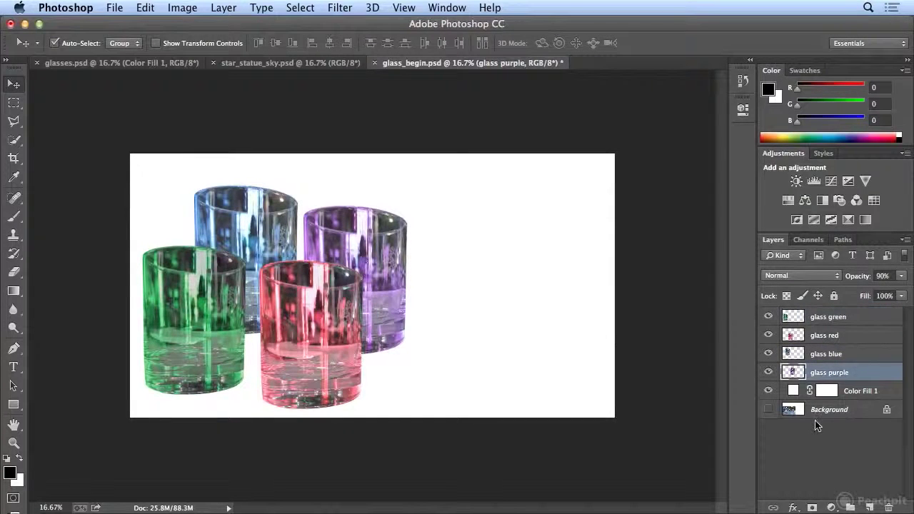
- Add a Drop Shadow to the glass purple layer, offset to a 38° angle and 66 px distance
left_click(795, 507)
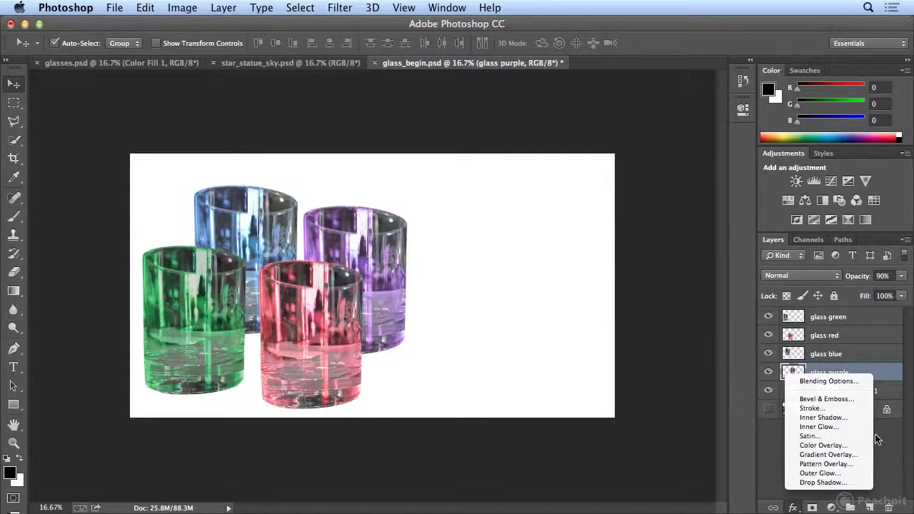
left_click(855, 488)
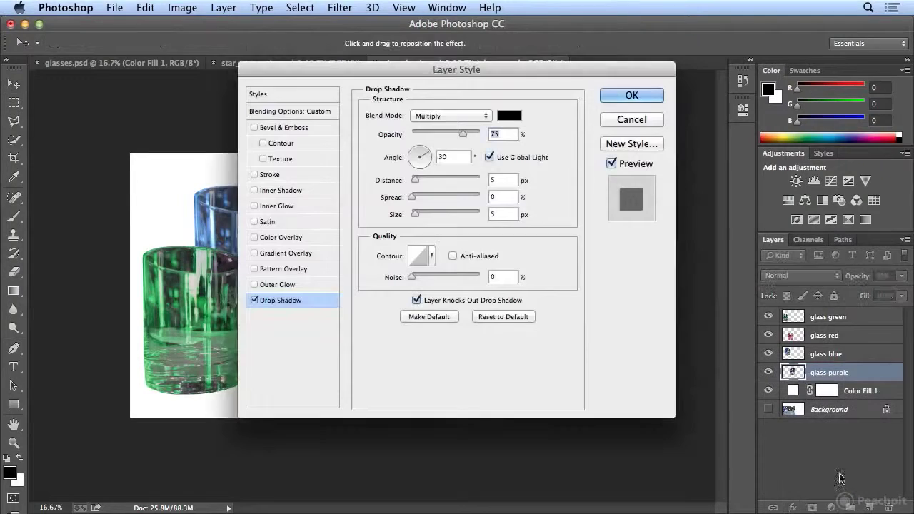
left_click_drag(387, 71, 579, 82)
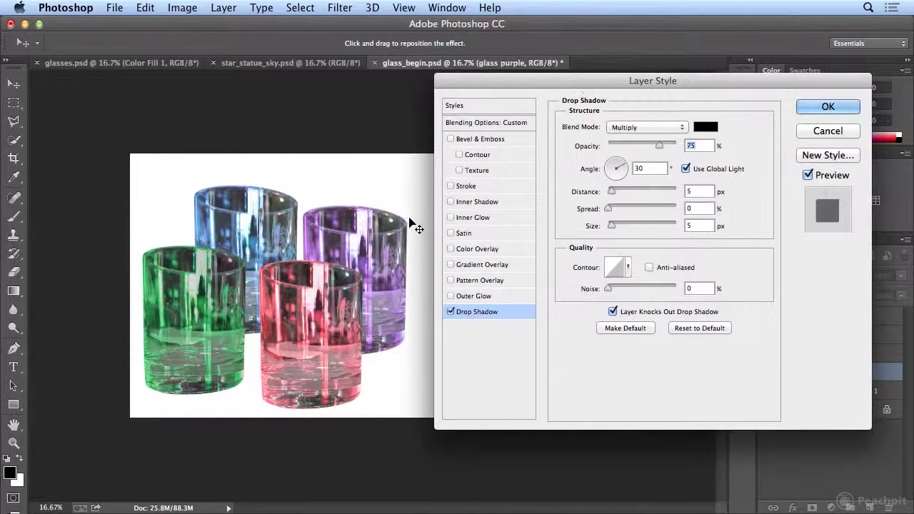
left_click(824, 177)
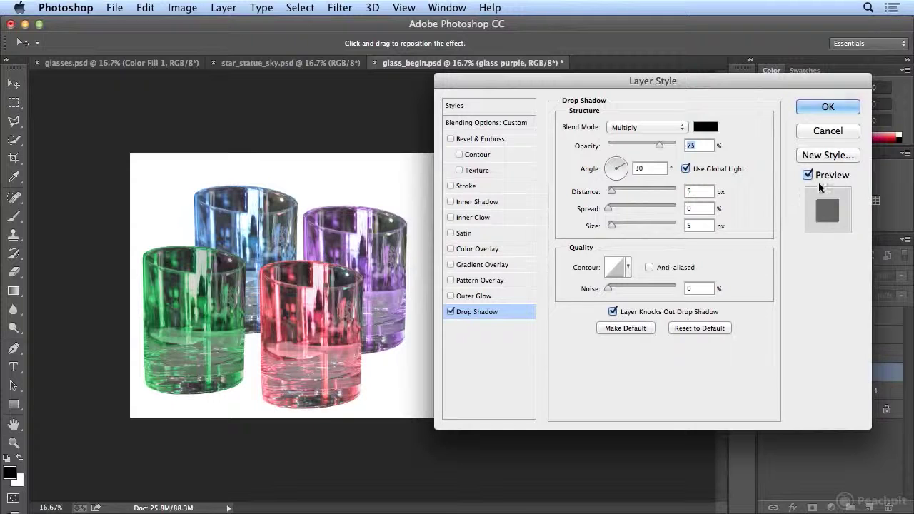
left_click_drag(369, 235, 365, 239)
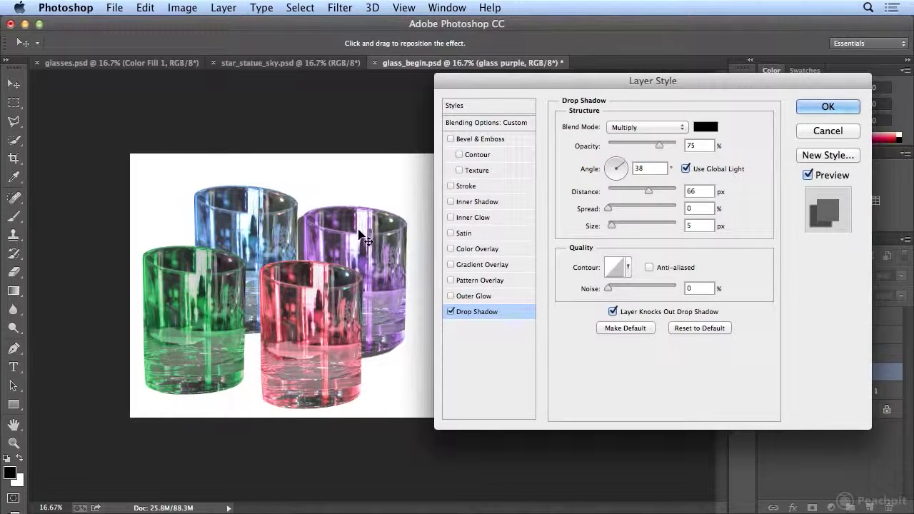
- Set the purple glass's drop shadow to 49 px size and 21% opacity, and apply the style
left_click_drag(611, 225, 636, 229)
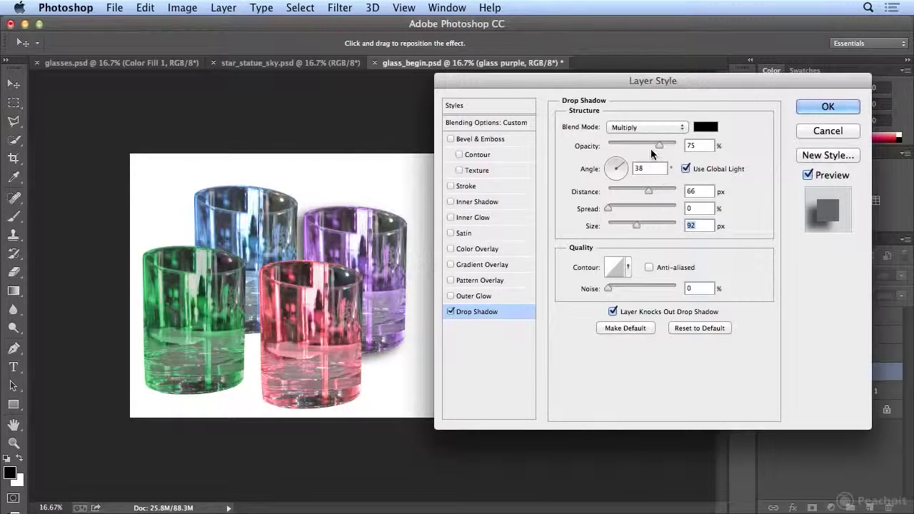
left_click_drag(655, 144, 621, 150)
left_click_drag(637, 222, 619, 229)
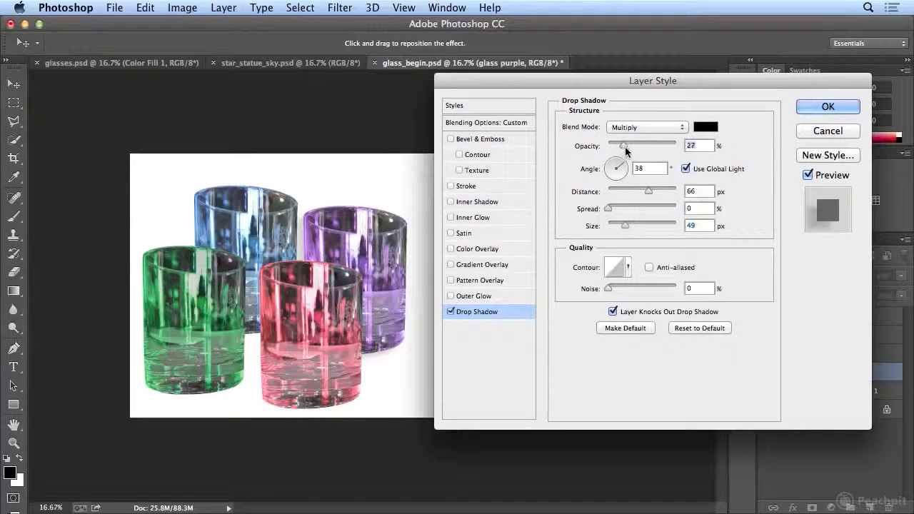
left_click_drag(621, 149, 624, 150)
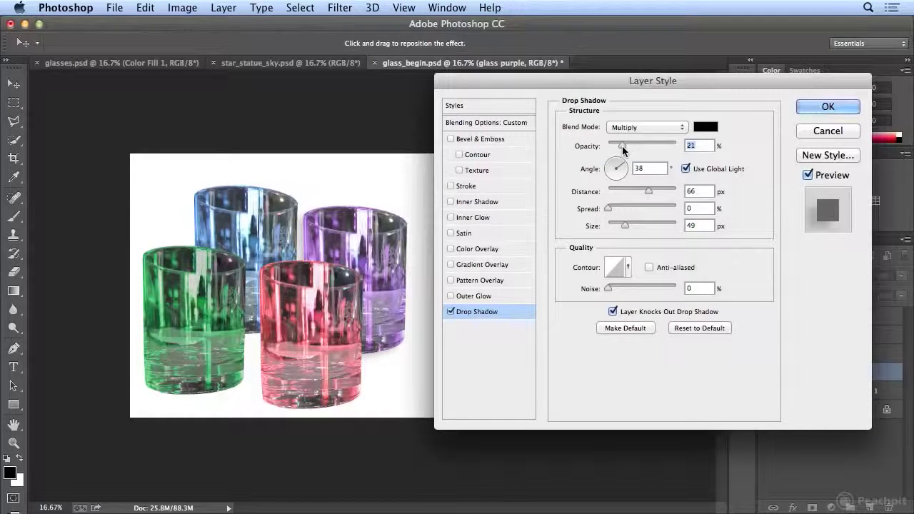
left_click(819, 109)
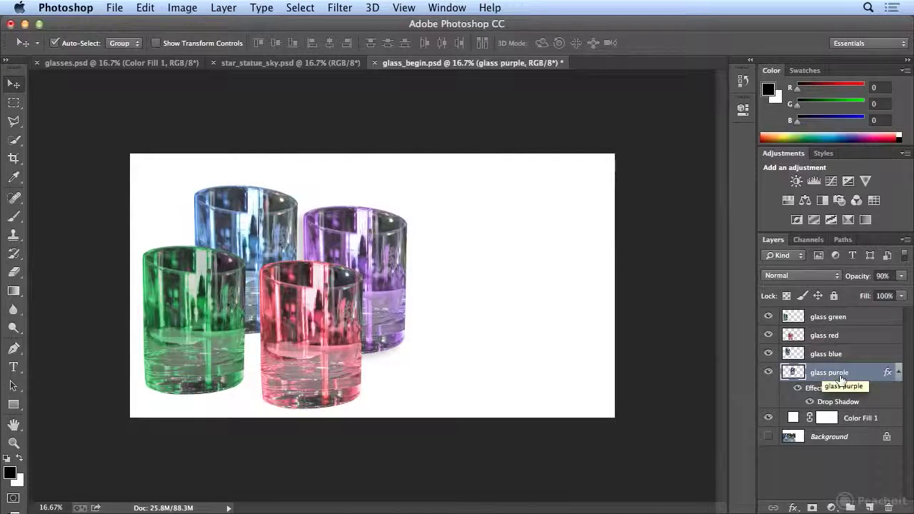
- Copy the glass purple layer style and paste it onto the glass blue layer
left_click(213, 7)
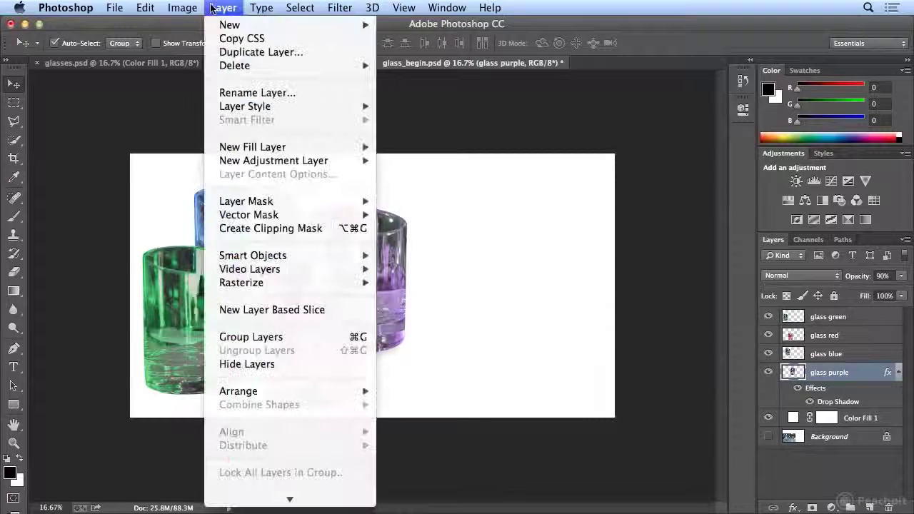
mouse_move(251, 110)
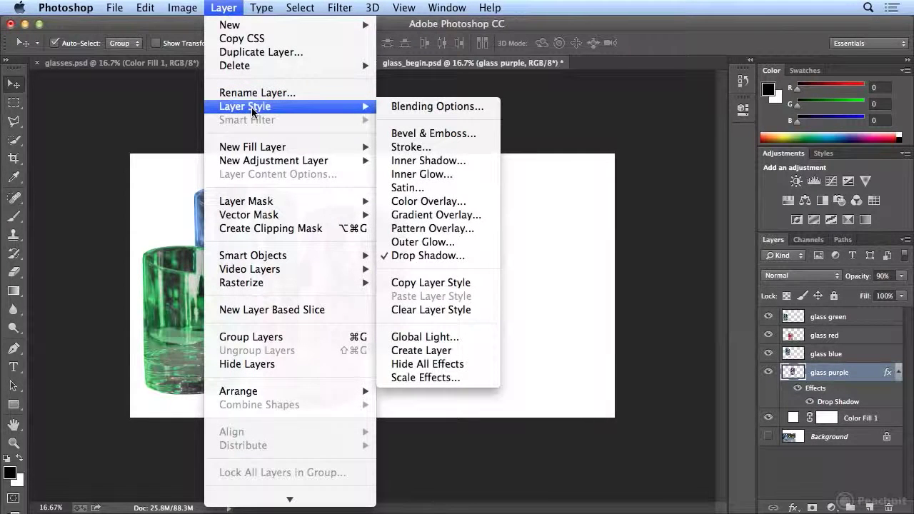
left_click(437, 282)
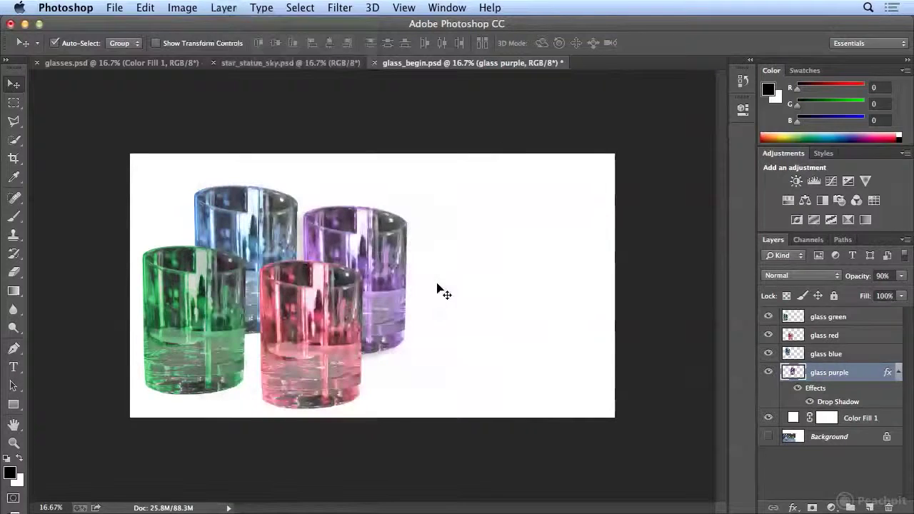
left_click(820, 355)
left_click(223, 8)
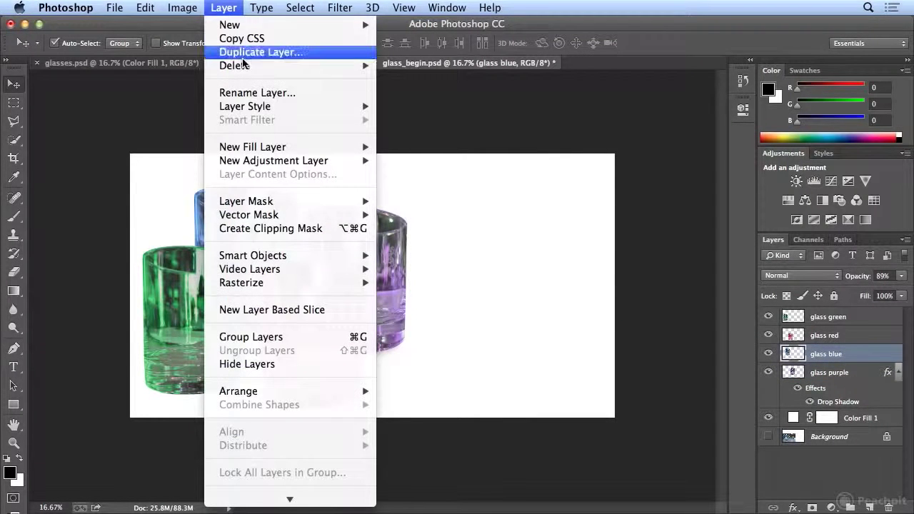
mouse_move(263, 108)
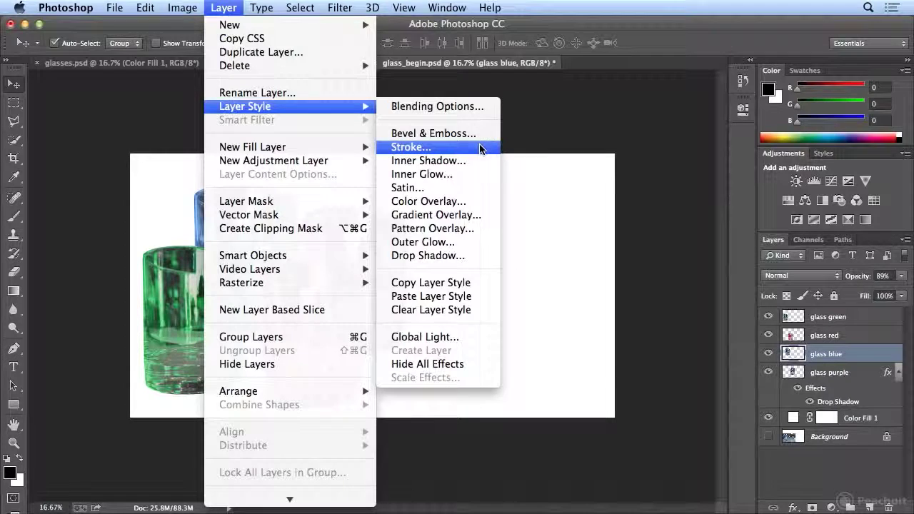
left_click(474, 301)
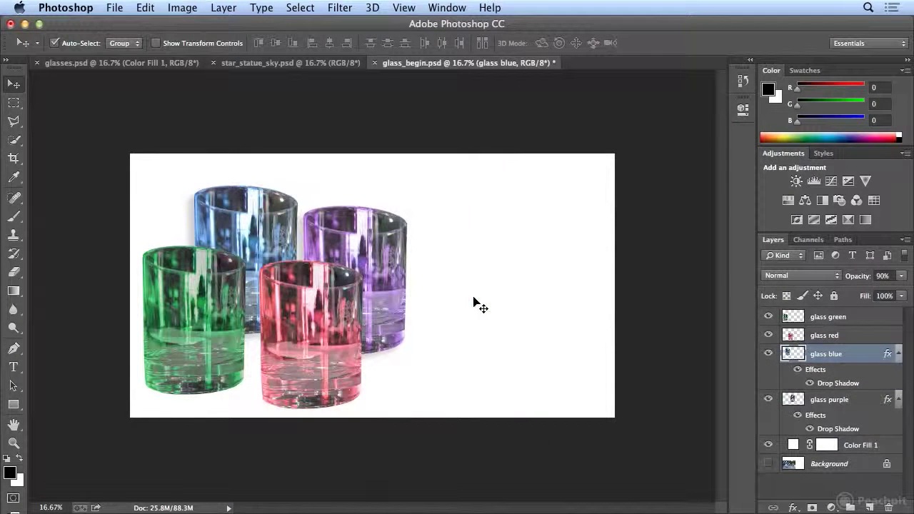
- Paste the copied layer style onto the glass red layer
left_click(836, 336)
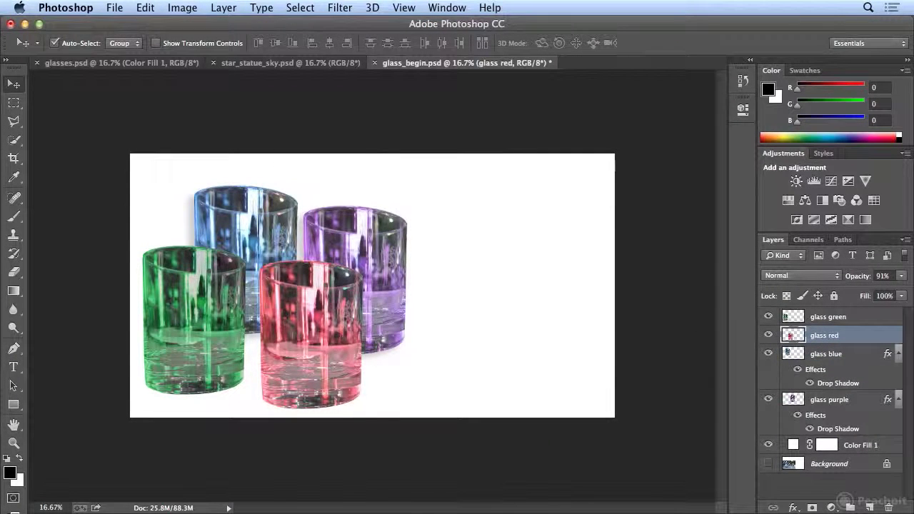
left_click(223, 8)
mouse_move(250, 109)
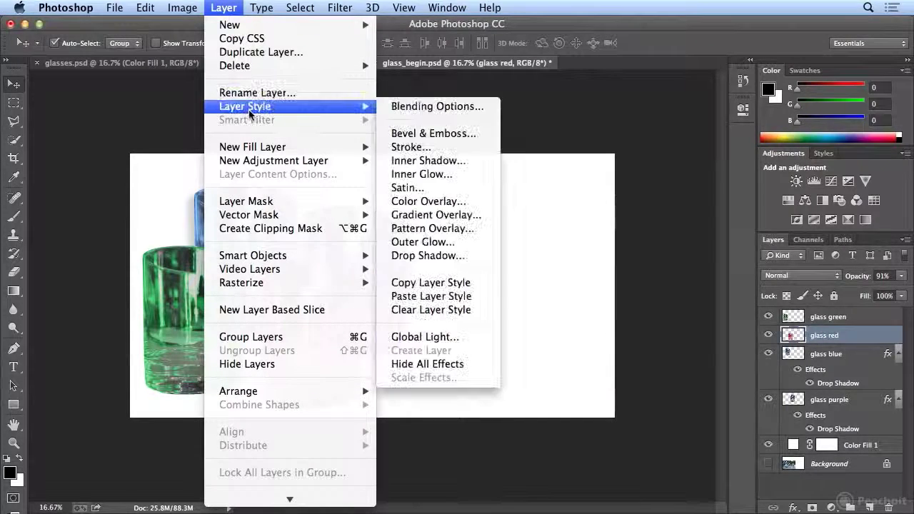
left_click(463, 297)
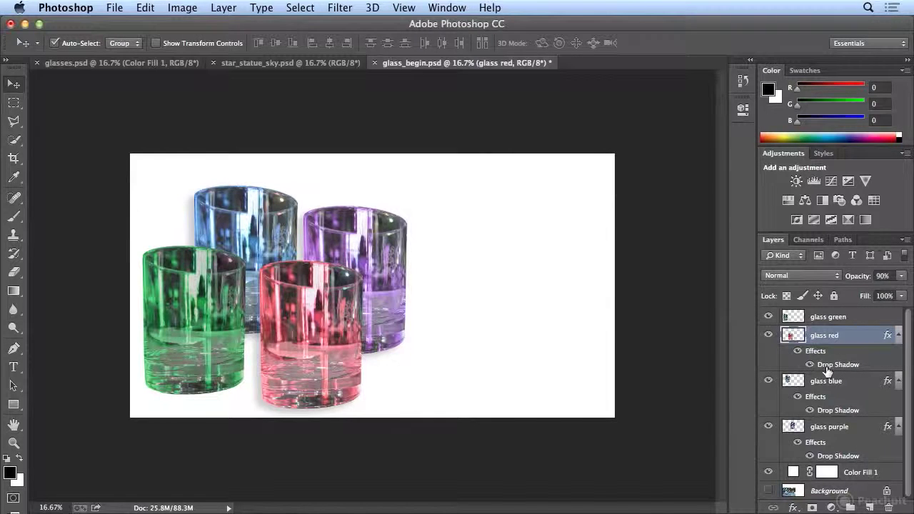
- Duplicate the Drop Shadow effect from glass red onto glass green, and toggle the green glass's visibility off and on
left_click_drag(827, 368, 827, 320)
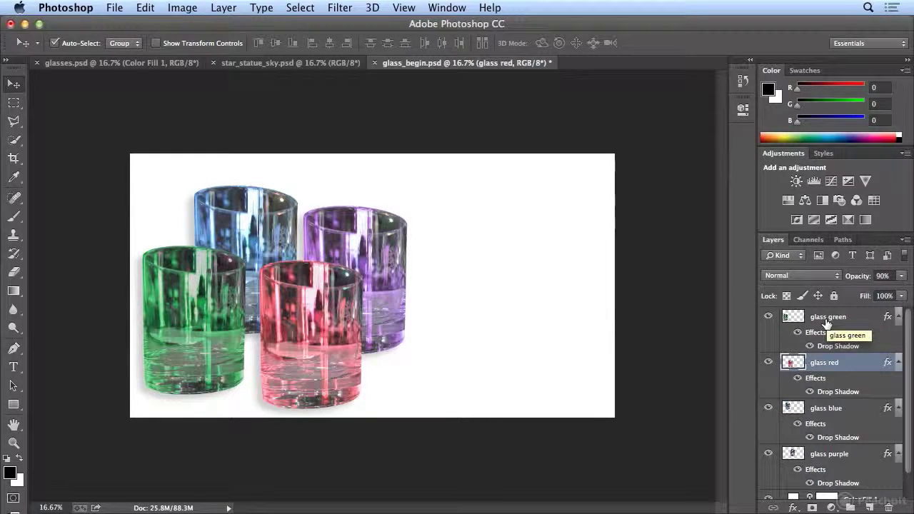
left_click(769, 318)
left_click(769, 319)
- Rename the Color Fill 1 layer as white
scroll(908, 383, "down", 2)
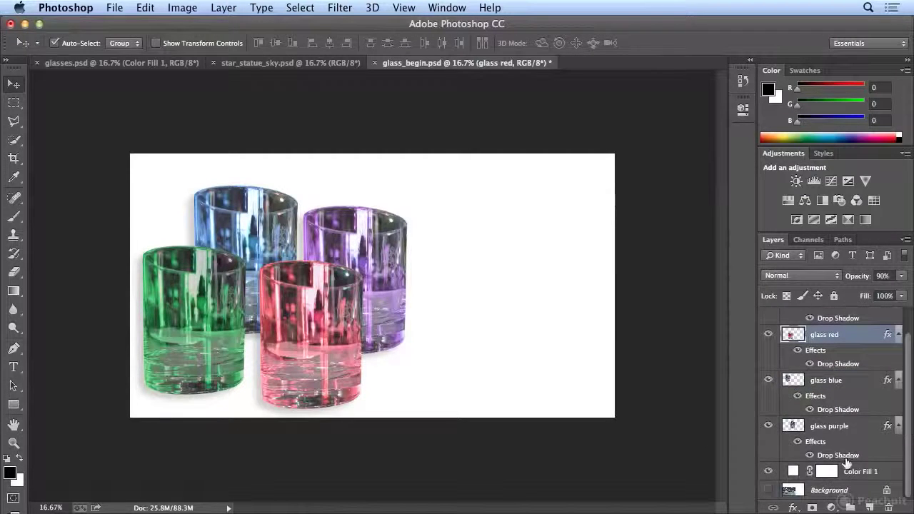
double_click(852, 470)
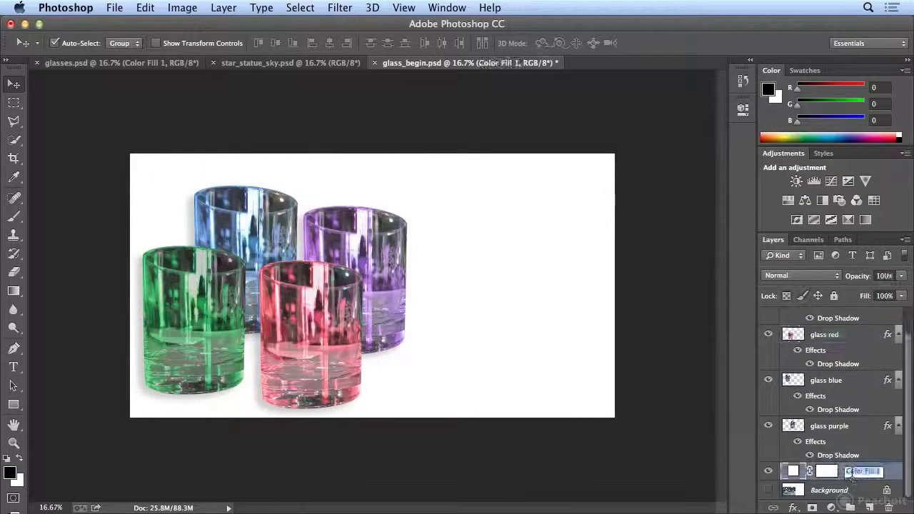
type("white")
key("Return")
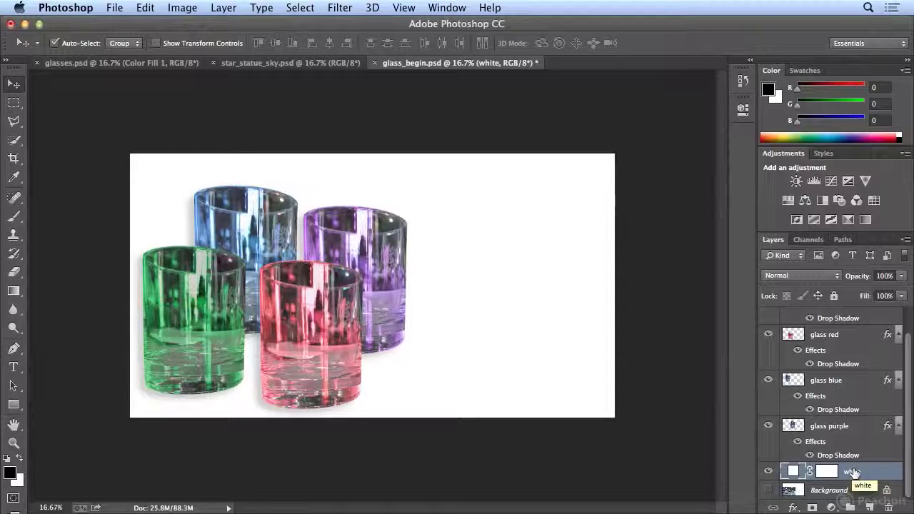
scroll(855, 427, "up", 2)
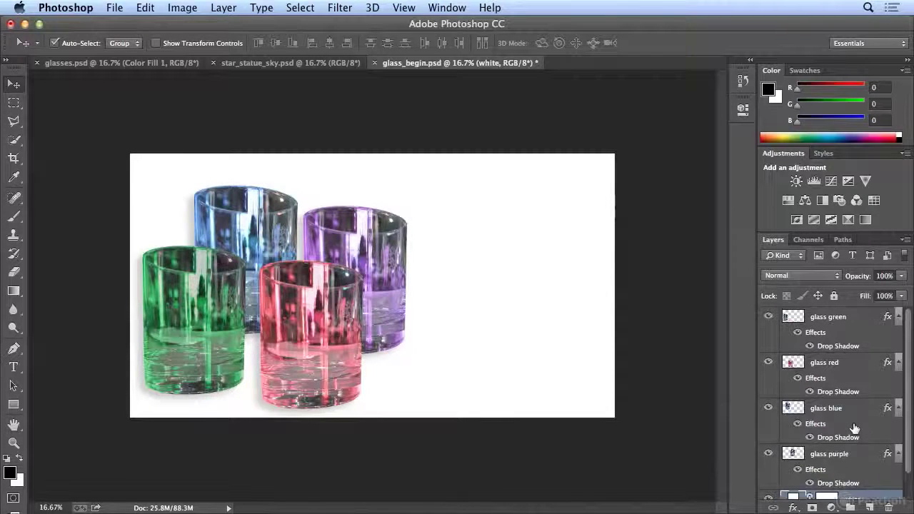